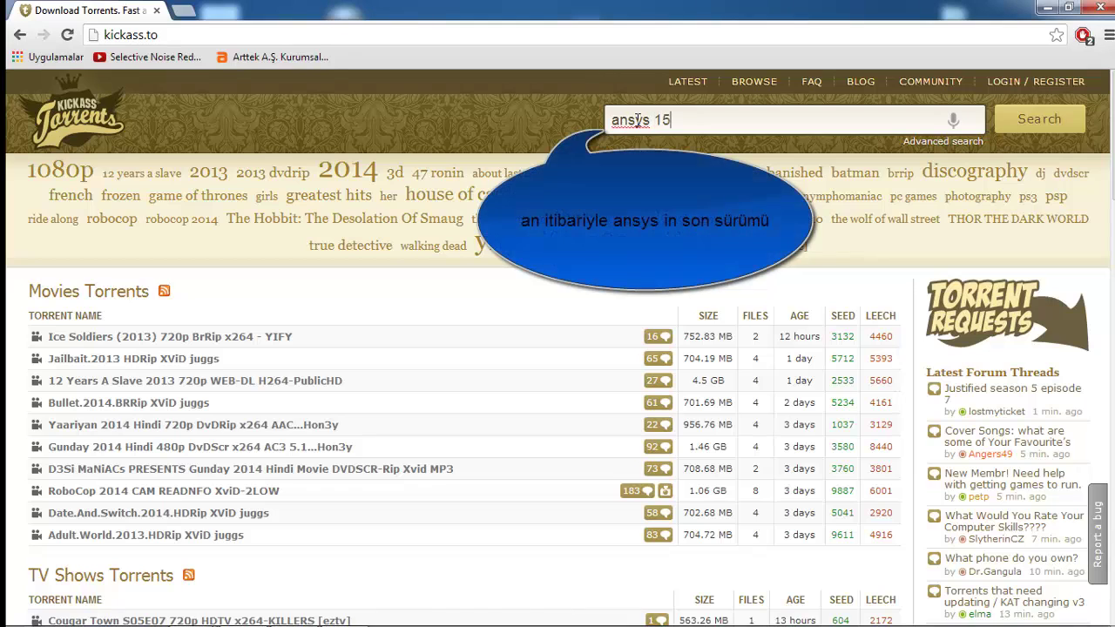
Search the torrent site for "ansys 15" and open the ANSYS 15.0 + SpaceClaim2014 result.
key("Return")
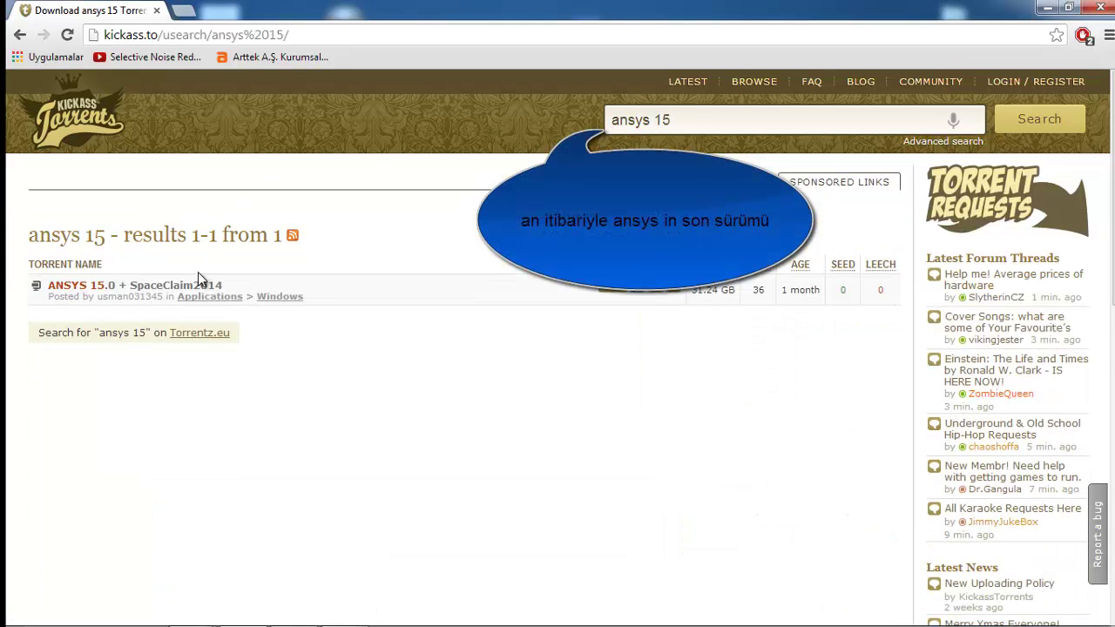
left_click(197, 288)
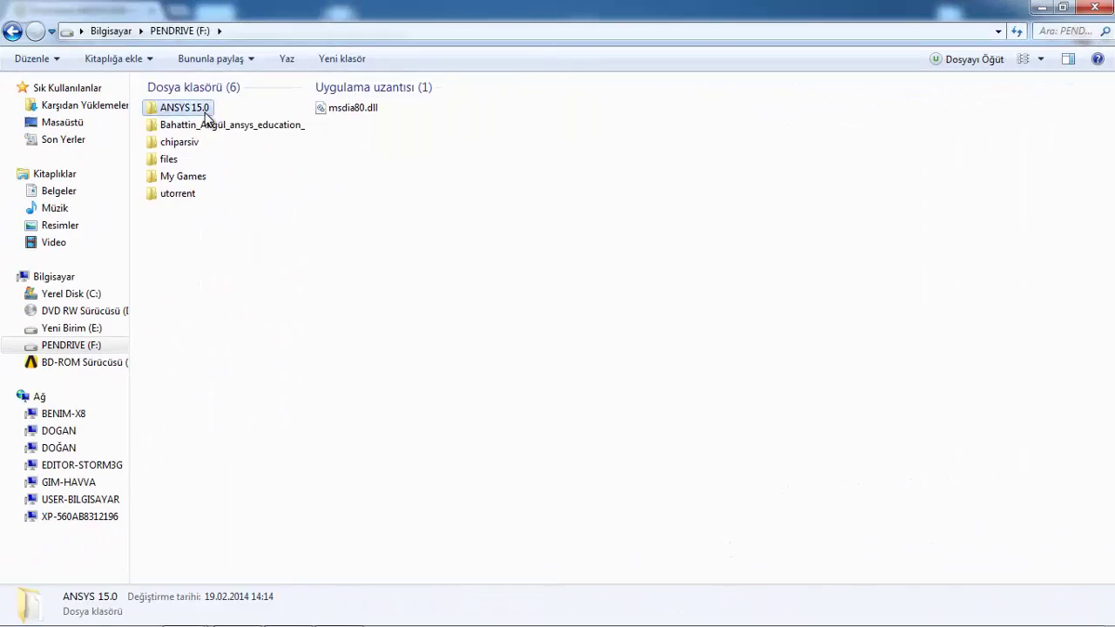
Mount the ANSYS150_WINX64_Disk1.iso image from the Ansys 15.0 x64 folder inside ANSYS 15.0 on the virtual drive G:.
double_click(192, 110)
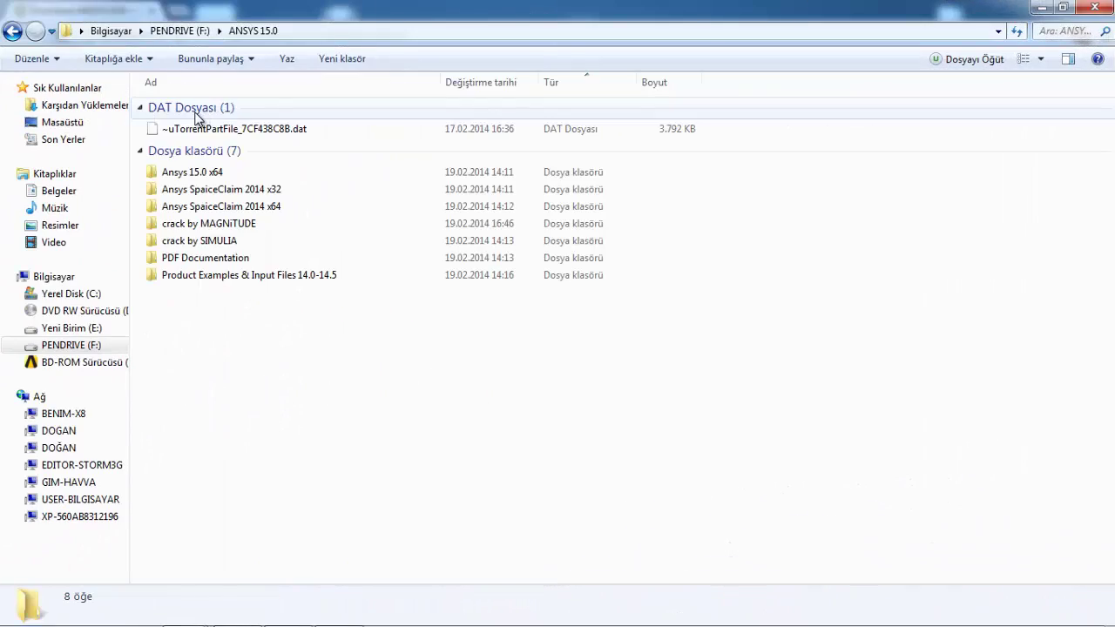
double_click(212, 173)
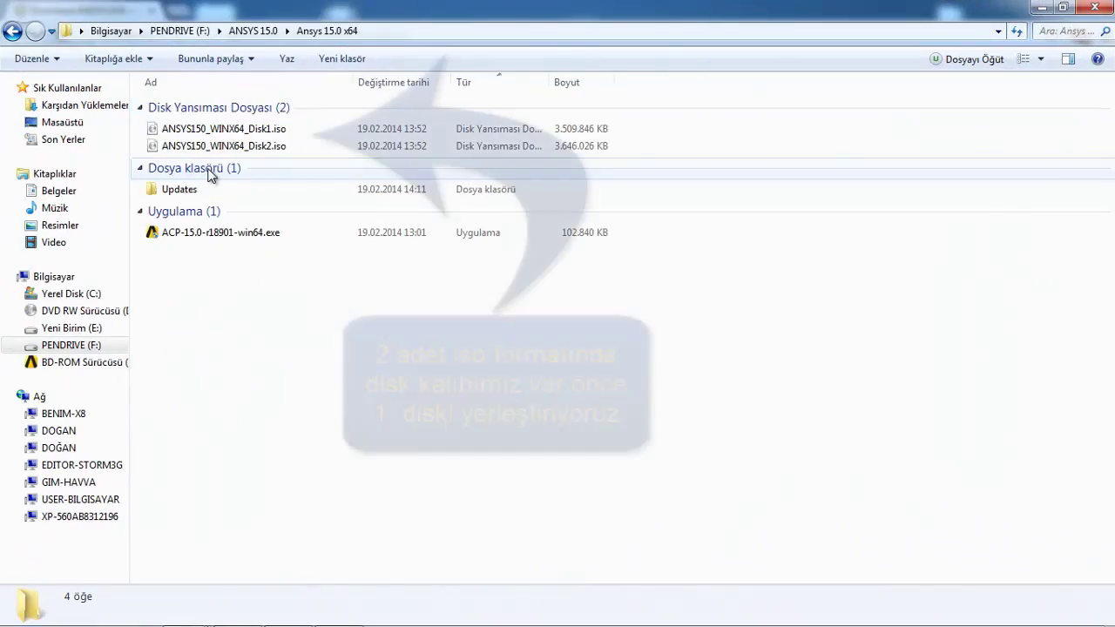
left_click(203, 130)
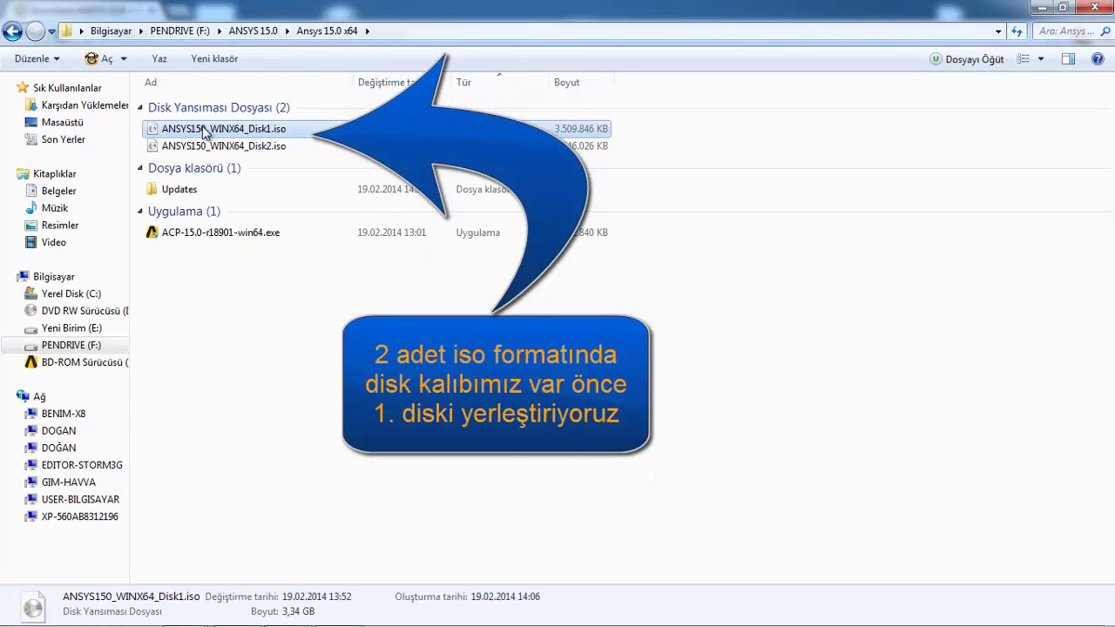
right_click(215, 129)
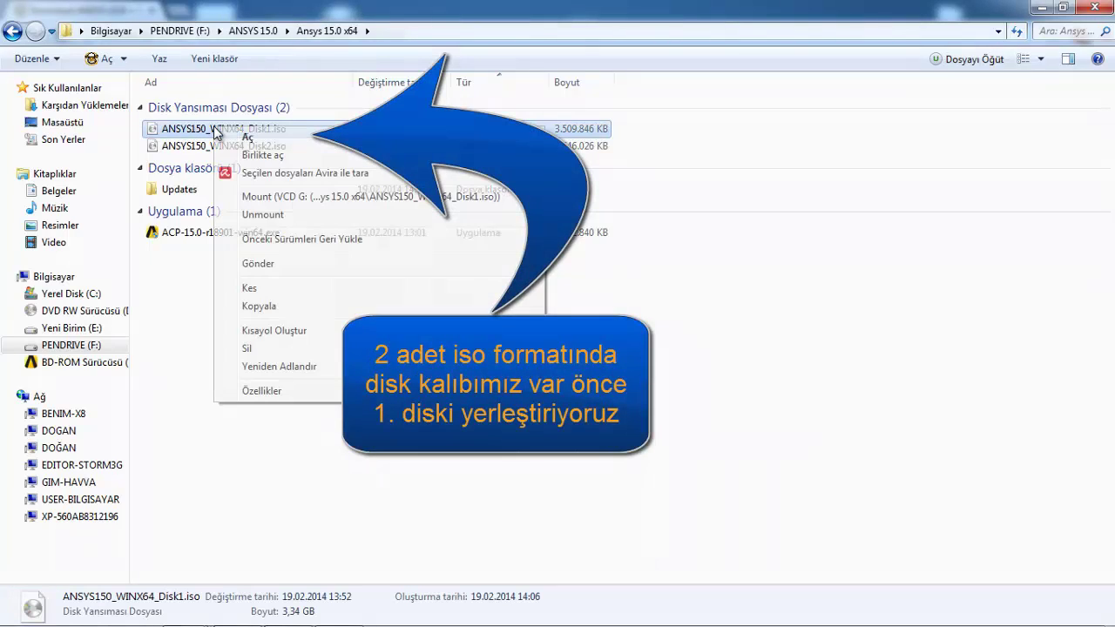
left_click(329, 205)
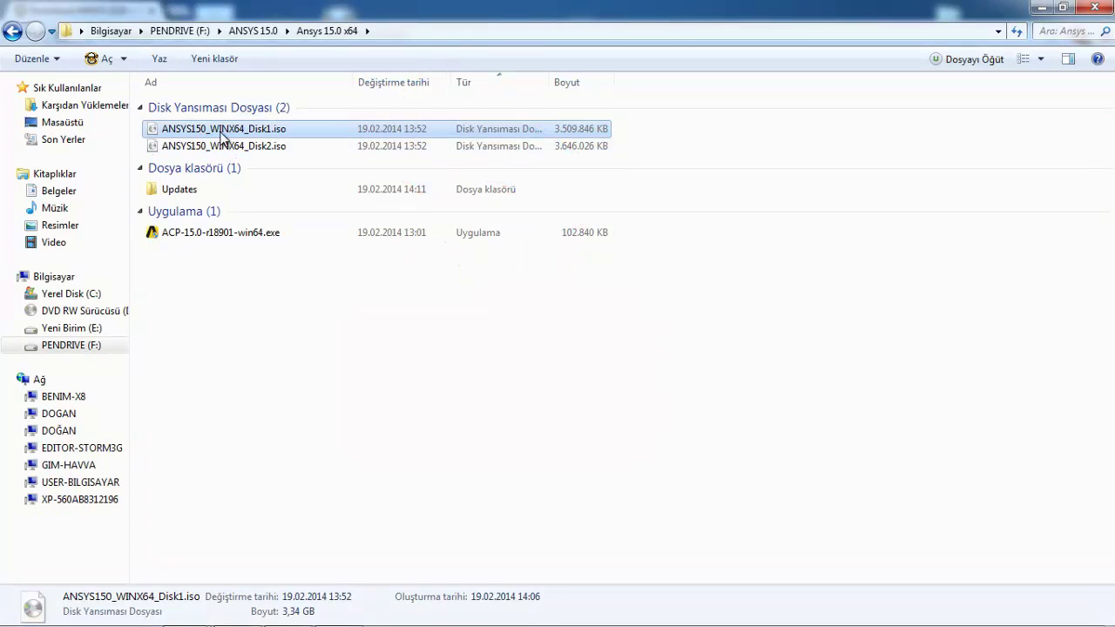
Return to the computer's drive overview and open the mounted ANSYS150 disc in drive G:.
left_click(253, 32)
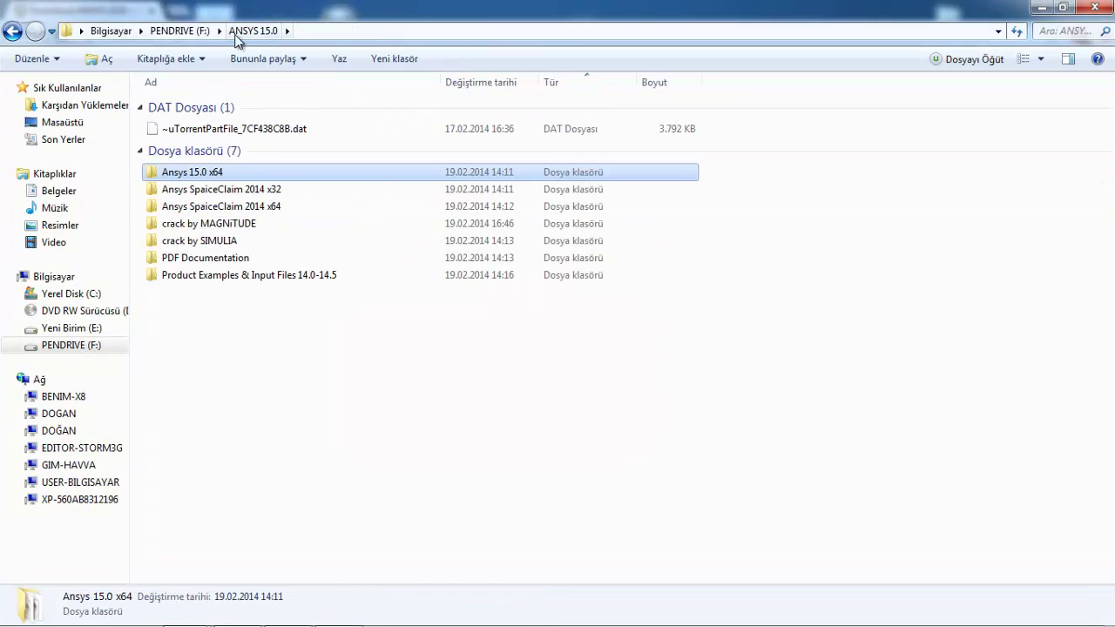
left_click(179, 32)
left_click(131, 31)
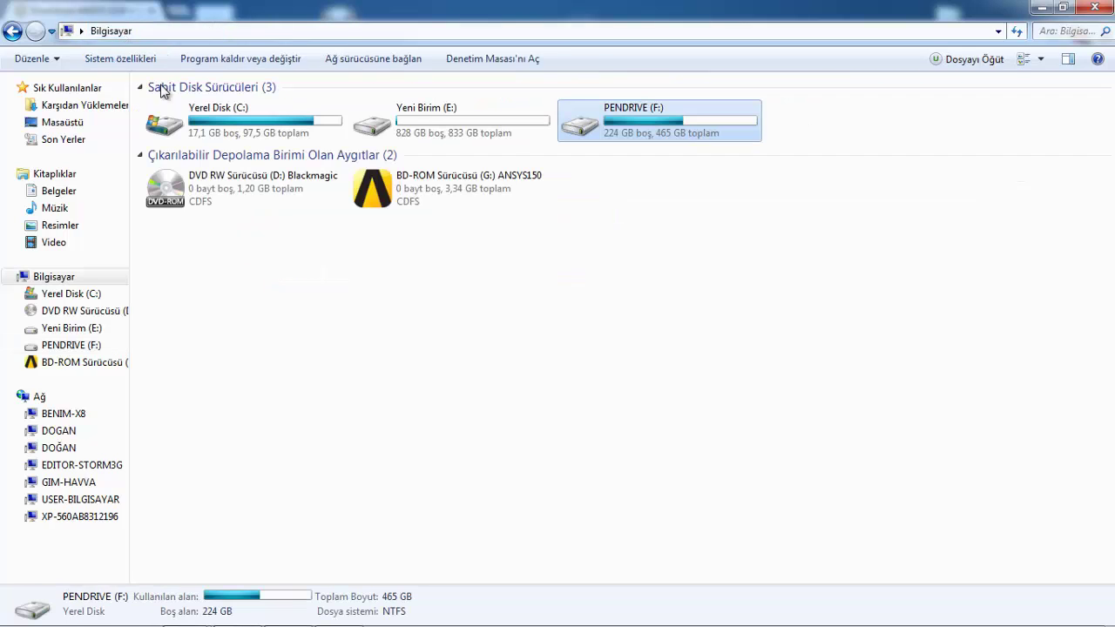
double_click(429, 185)
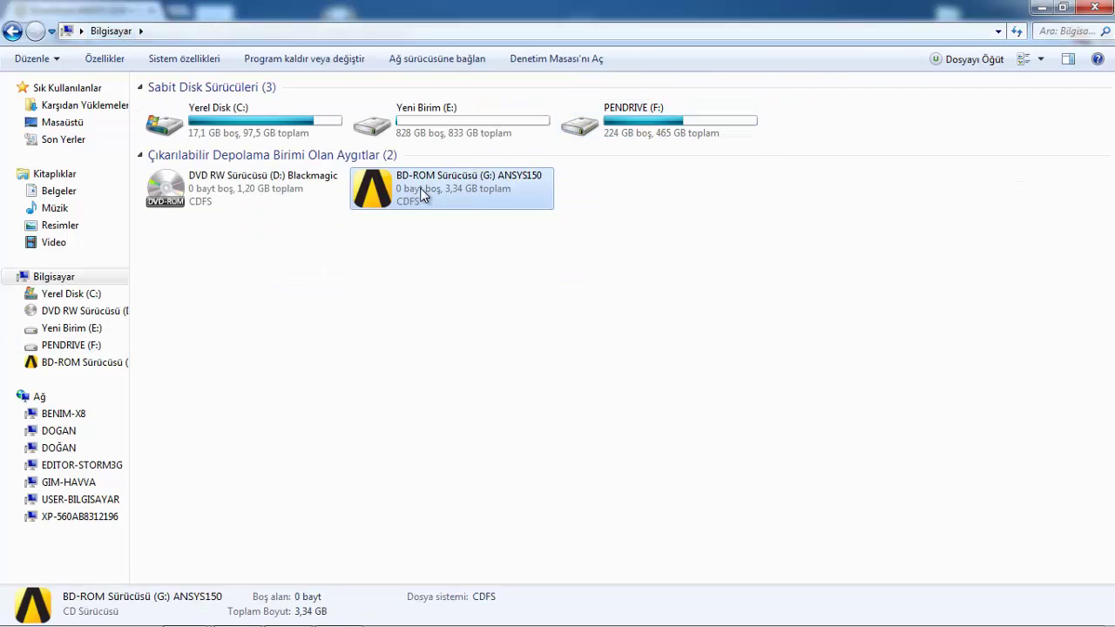
Run PreReqCheck.exe from the disc to check the required components, and close its console.
scroll(418, 213, "down", 3)
scroll(414, 218, "down", 6)
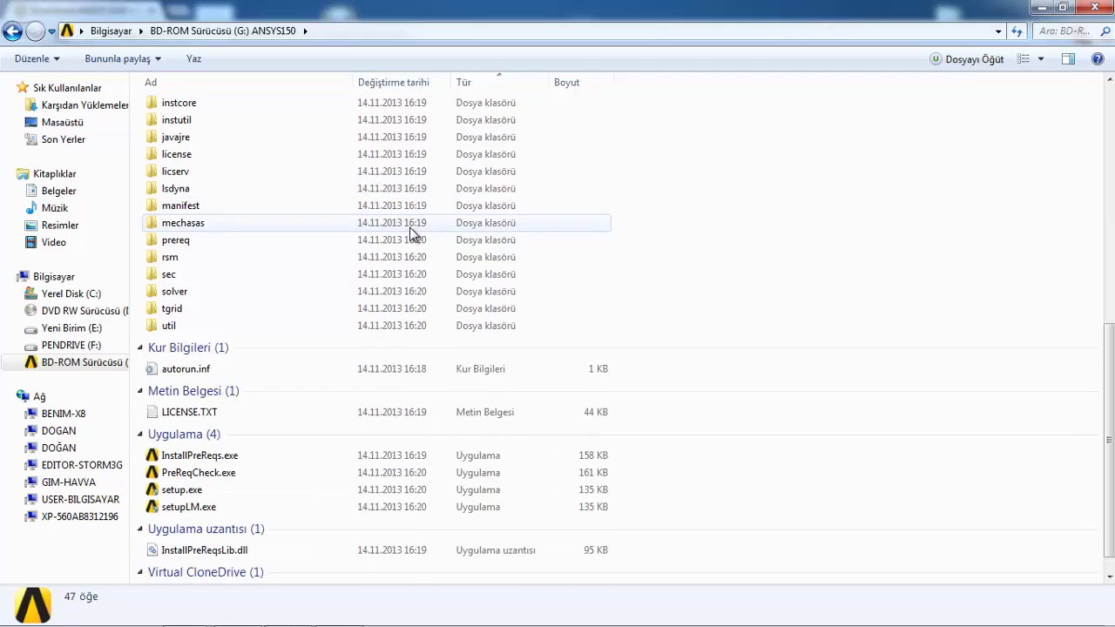
double_click(185, 453)
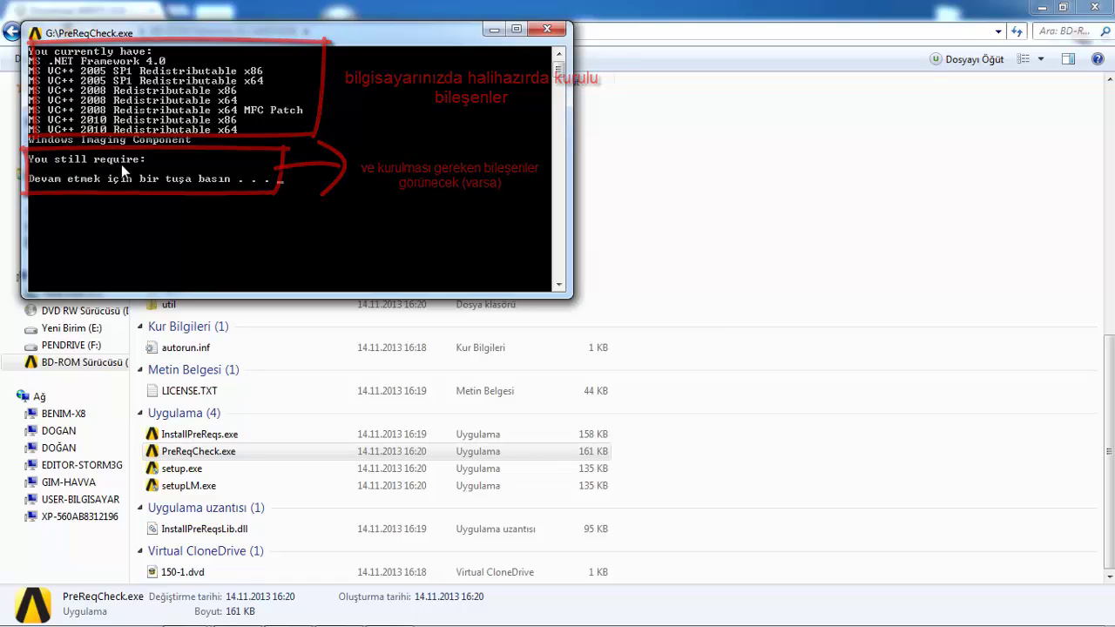
key("Return")
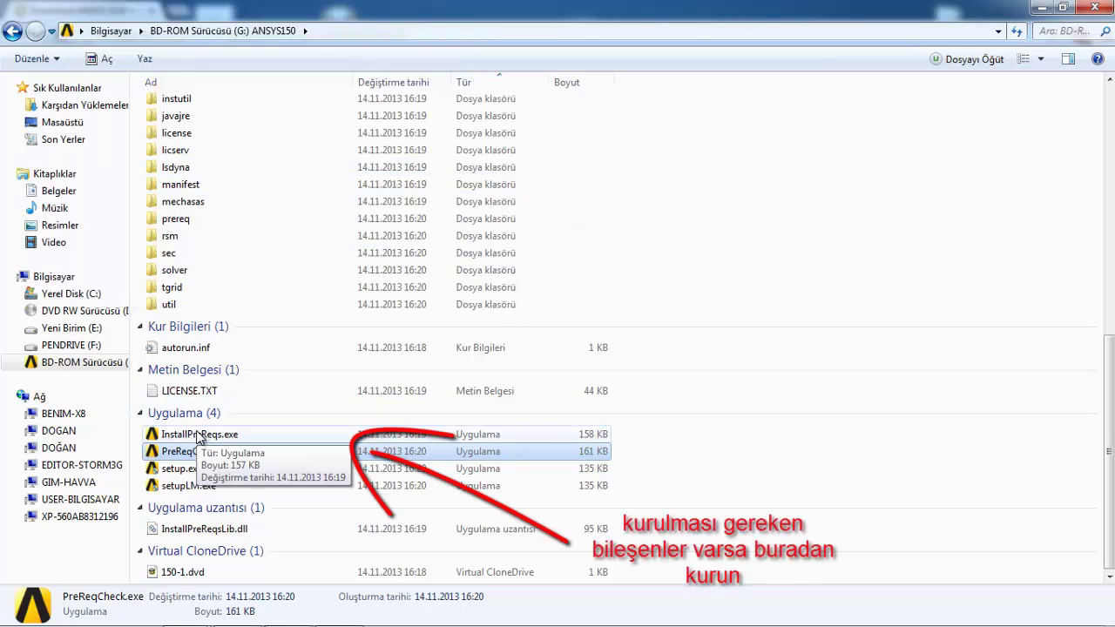
Run InstallPreReqs.exe from the disc and dismiss its message.
right_click(198, 436)
left_click(218, 457)
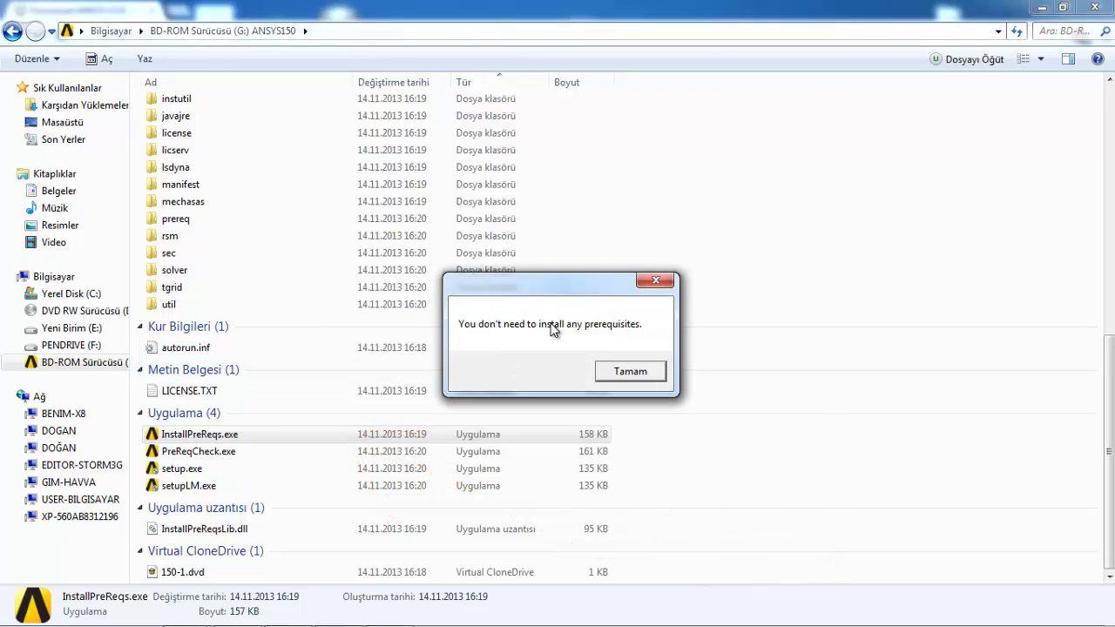
left_click(620, 374)
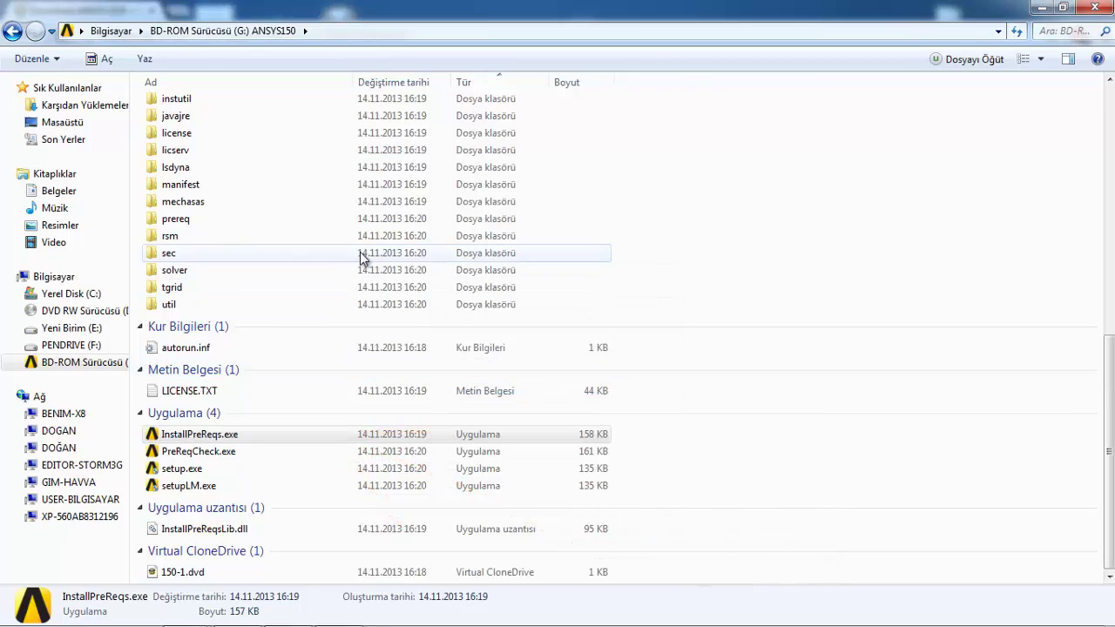
Run setupLM.exe as administrator and continue the License Manager setup with English as the language.
left_click(196, 485)
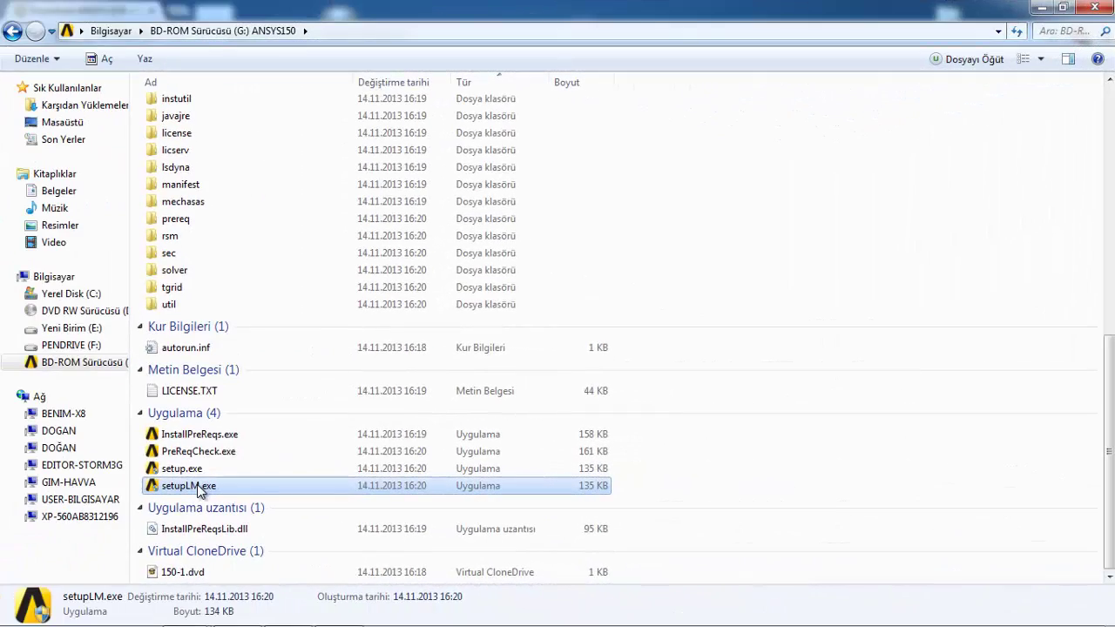
right_click(196, 485)
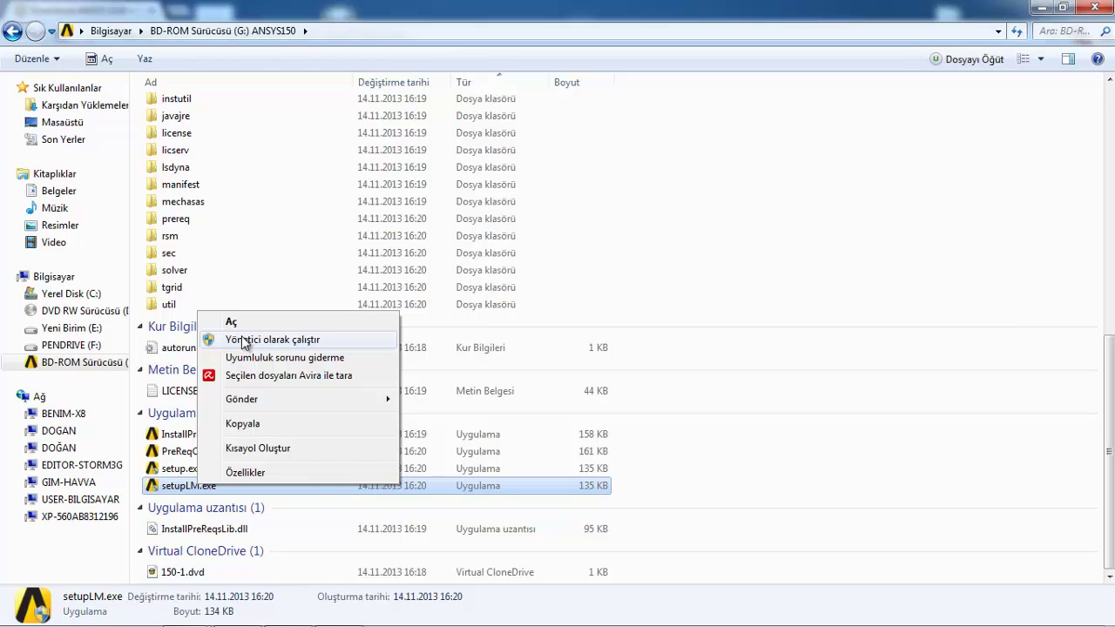
left_click(186, 485)
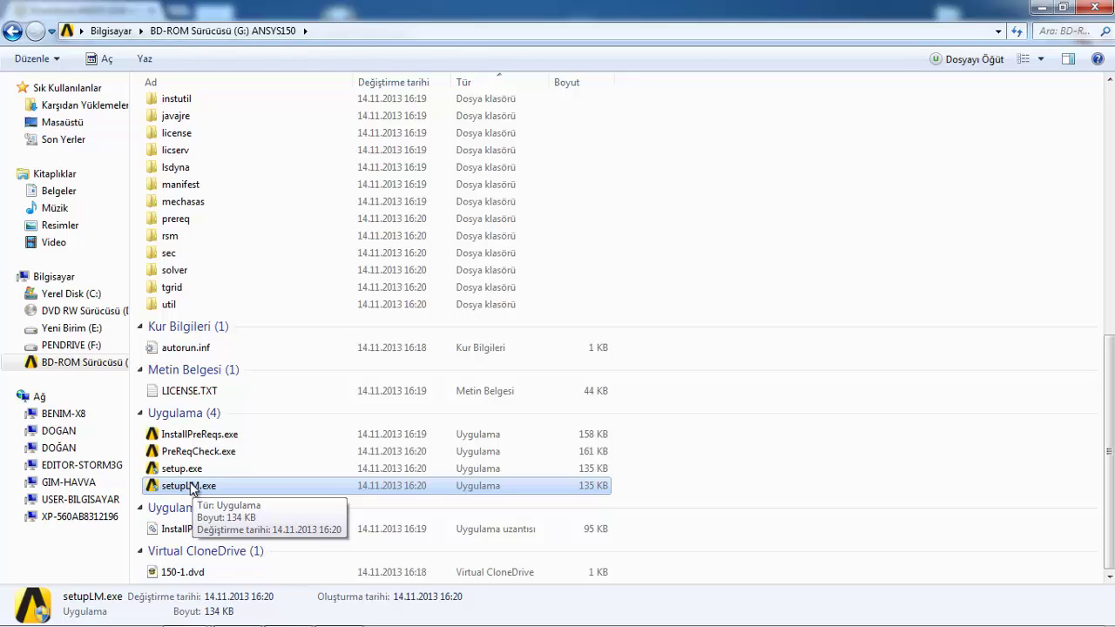
right_click(191, 486)
left_click(233, 338)
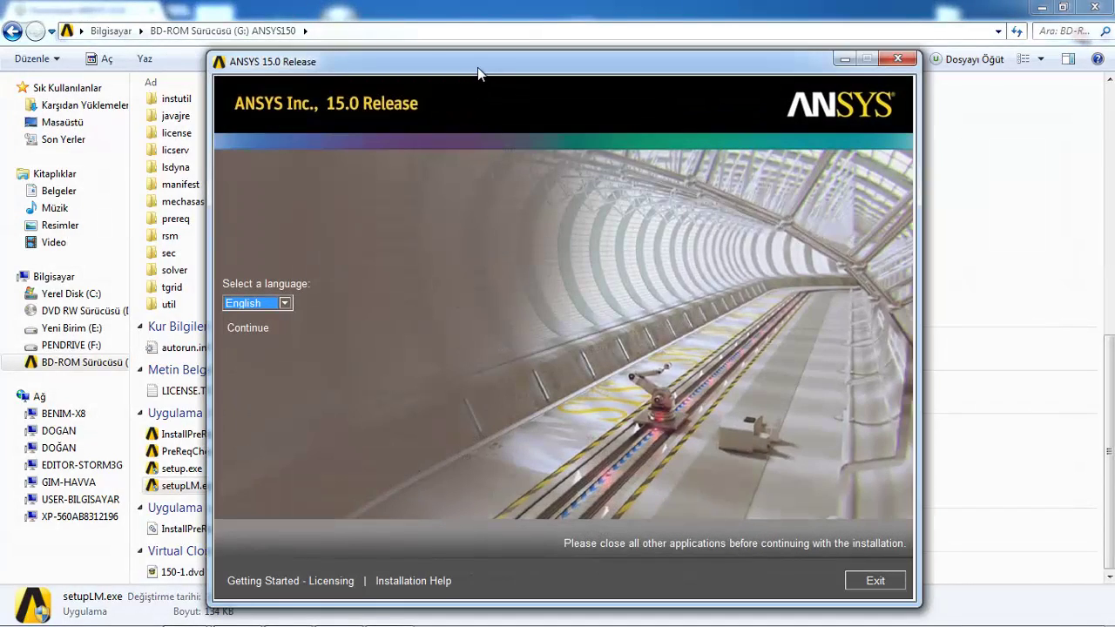
left_click_drag(478, 66, 456, 43)
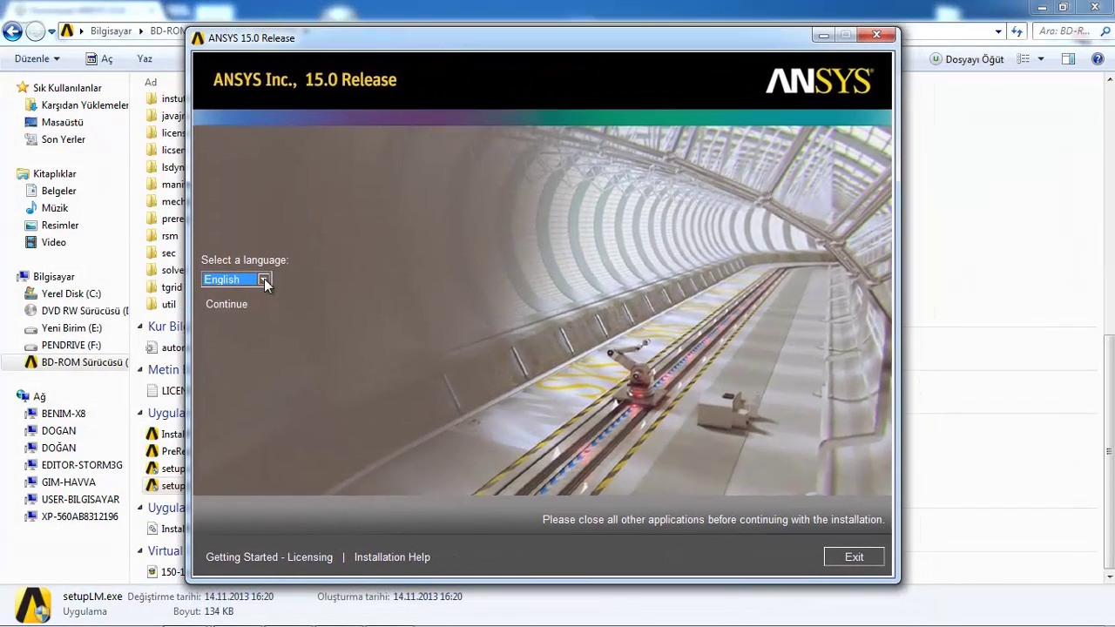
left_click(225, 305)
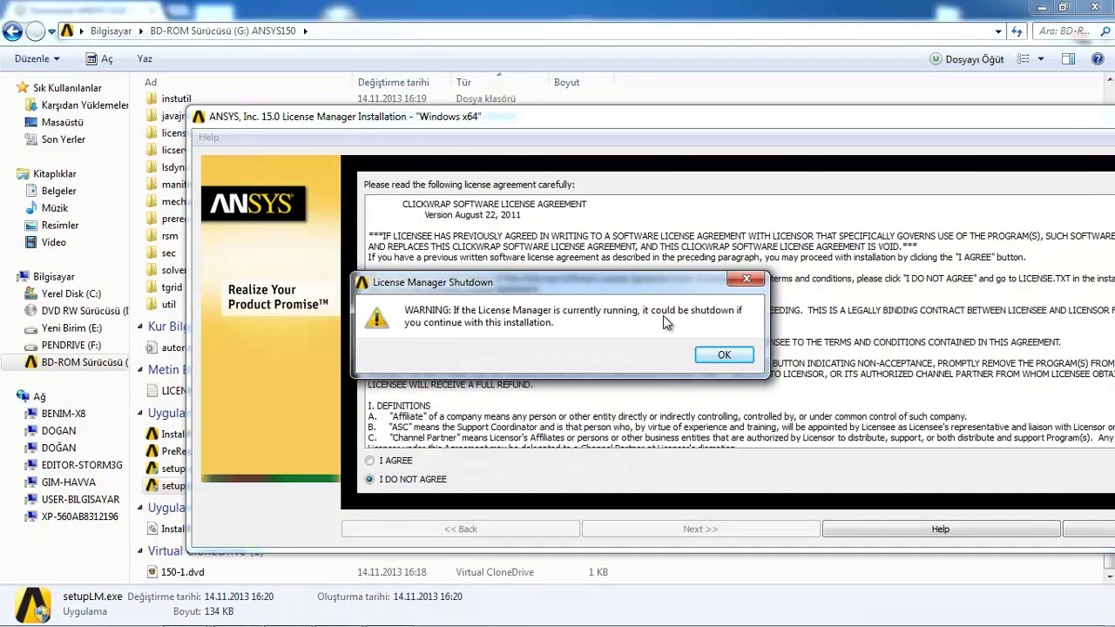
Acknowledge the License Manager shutdown warning, agree to the software license agreement and proceed.
left_click(722, 356)
left_click(370, 461)
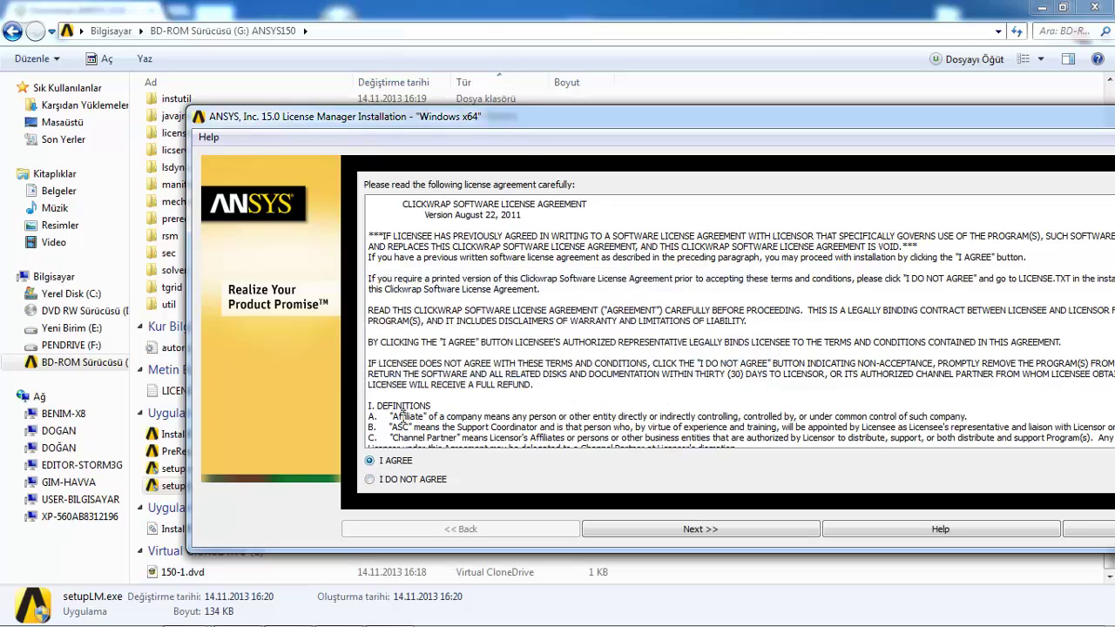
left_click_drag(516, 116, 355, 79)
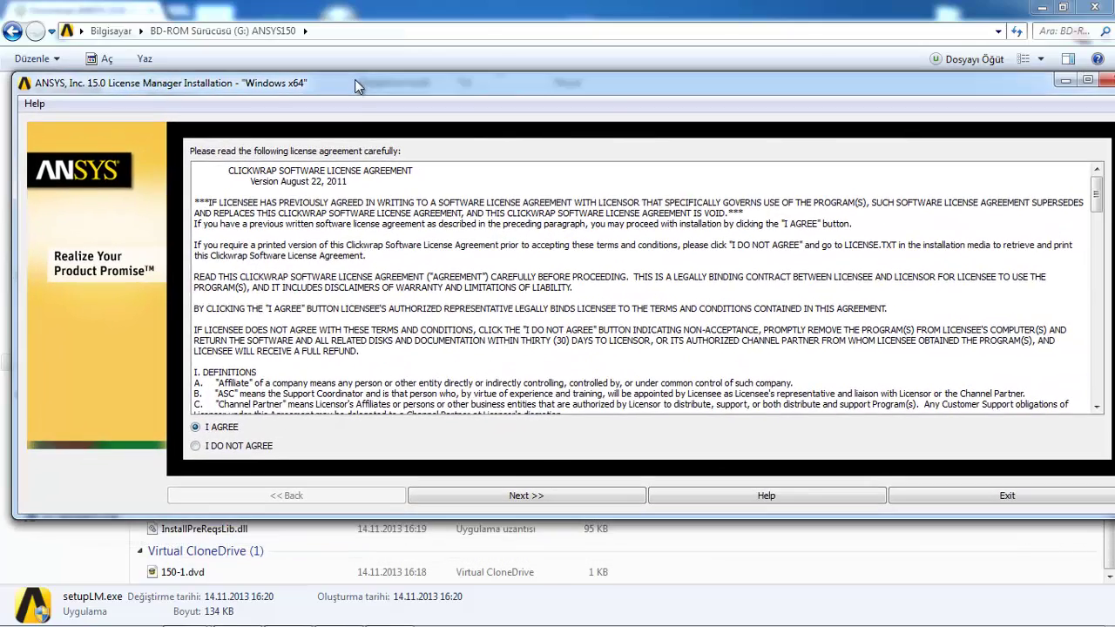
left_click(532, 496)
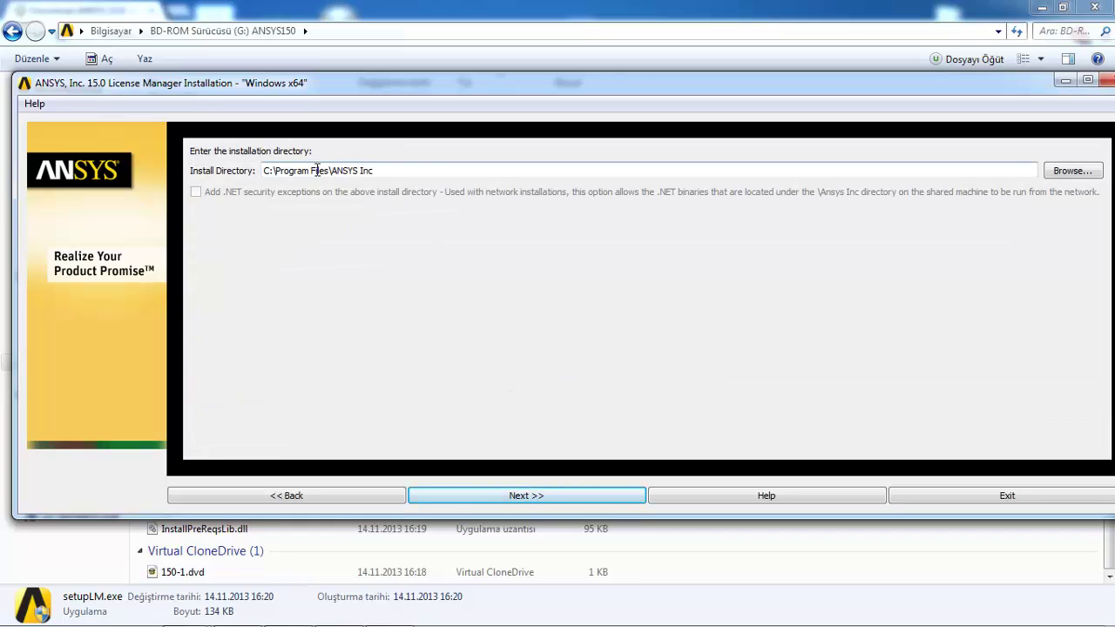
Keep the install directory C:\Program Files\ANSYS Inc and the ANSYS, Inc. License Manager product, and start the installation.
left_click(528, 494)
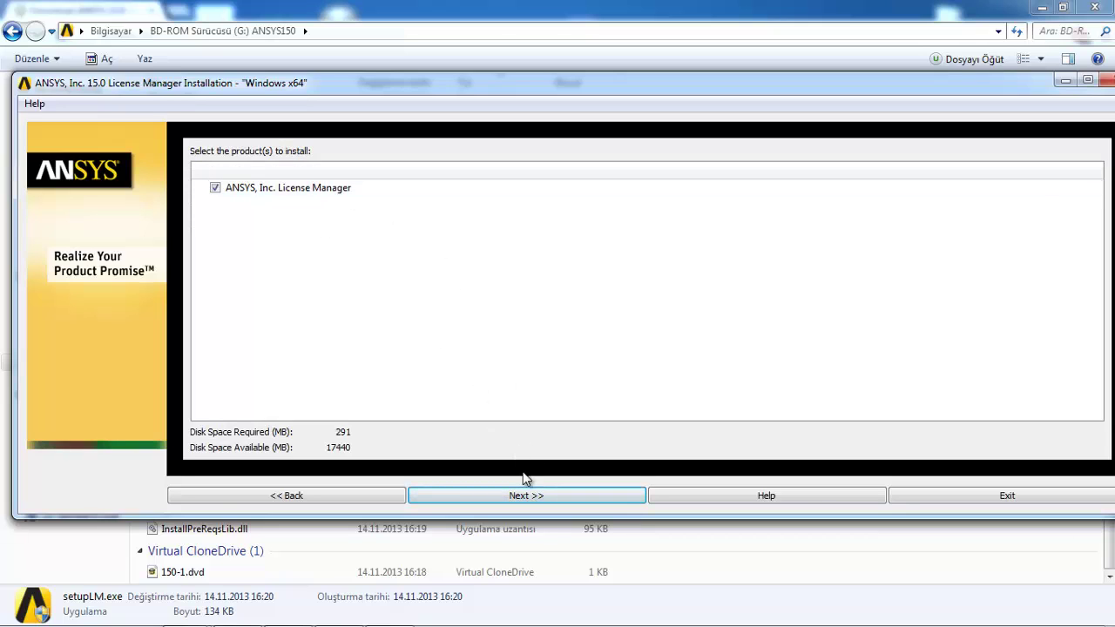
left_click(528, 496)
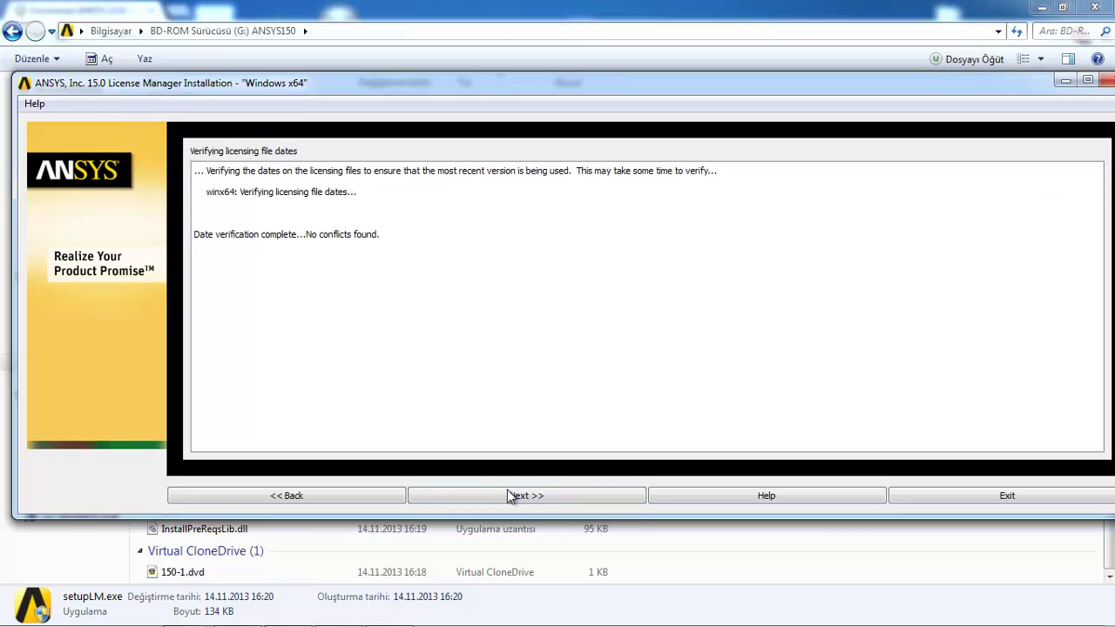
left_click(511, 495)
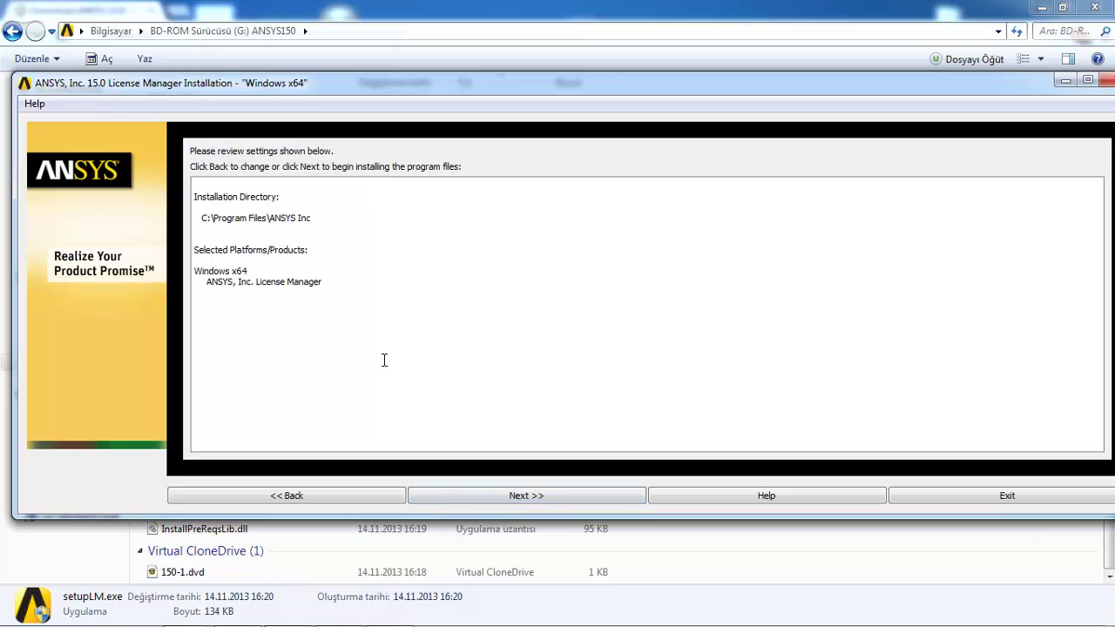
left_click(522, 490)
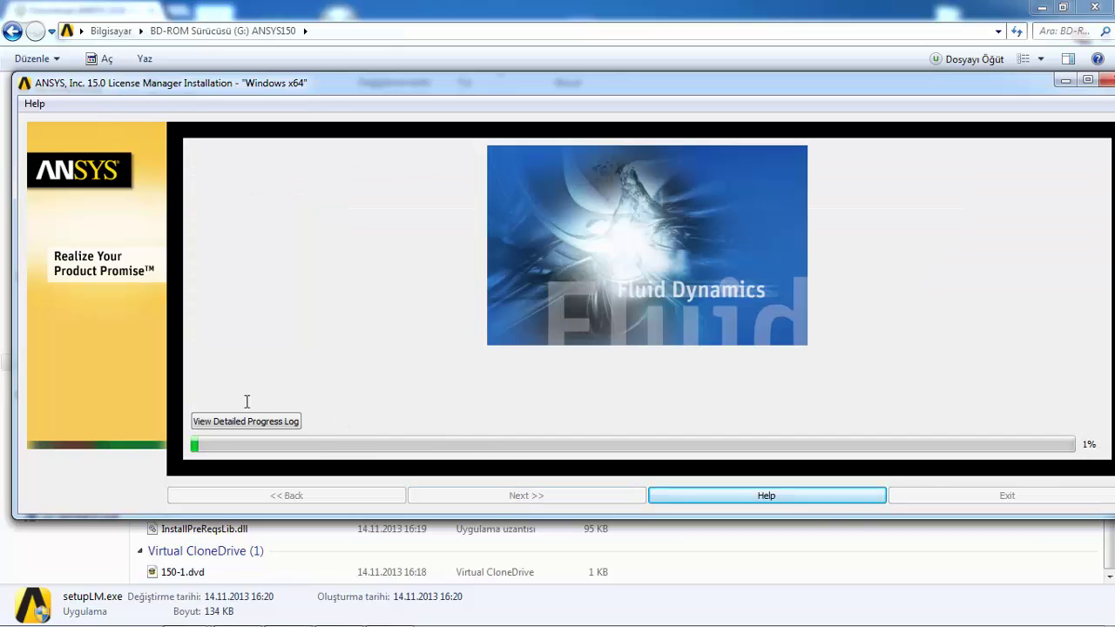
View and close the detailed progress log, and continue to the licensing server configuration.
left_click(248, 422)
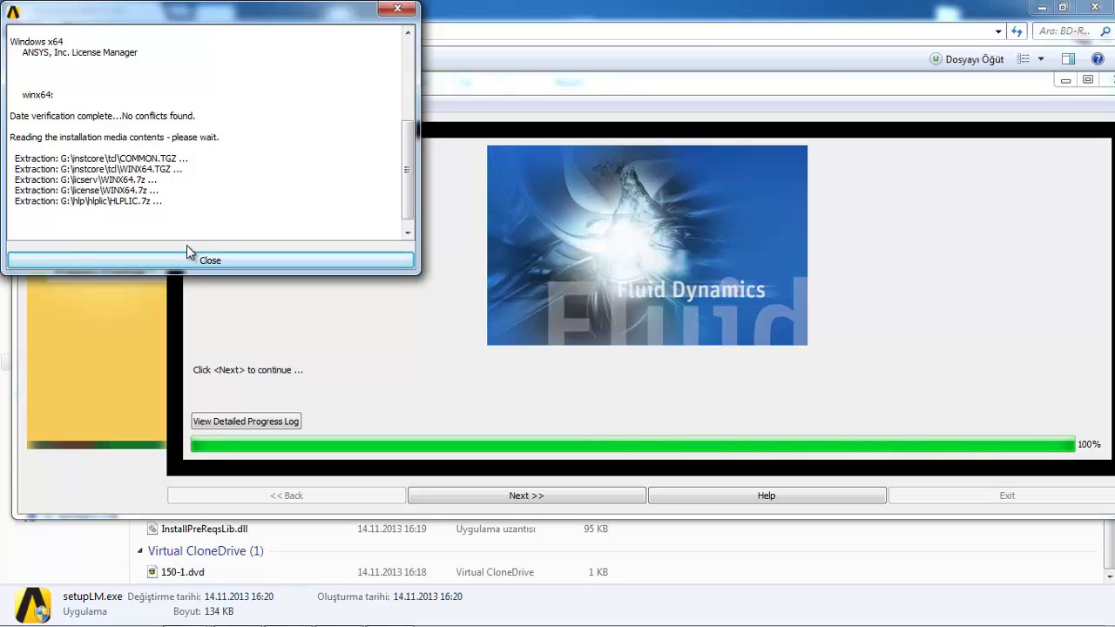
scroll(219, 203, "down", 1)
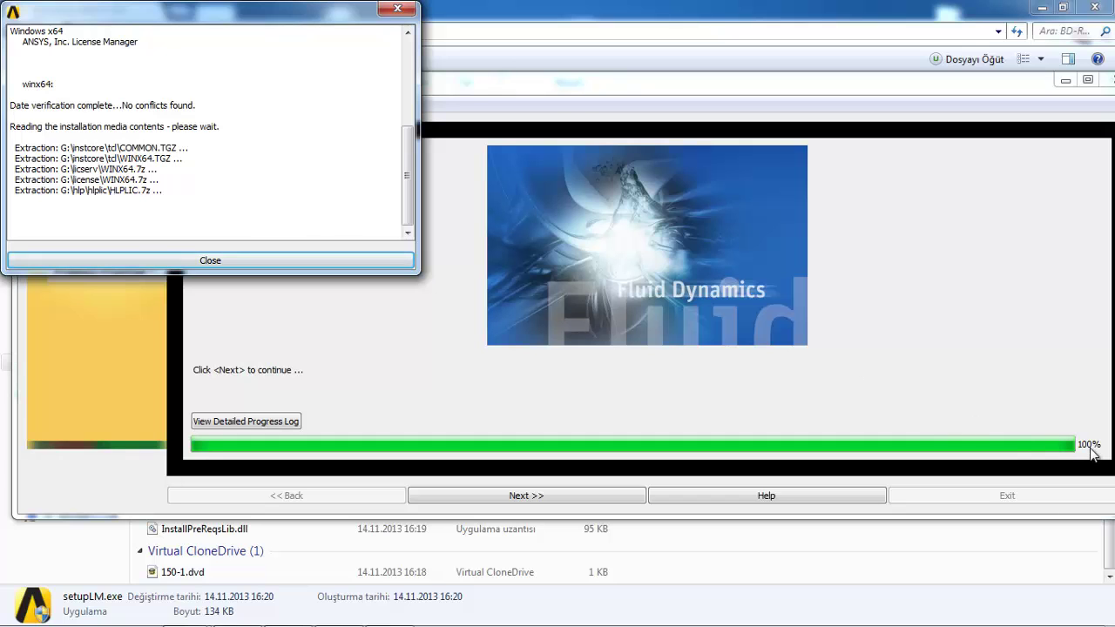
left_click(210, 262)
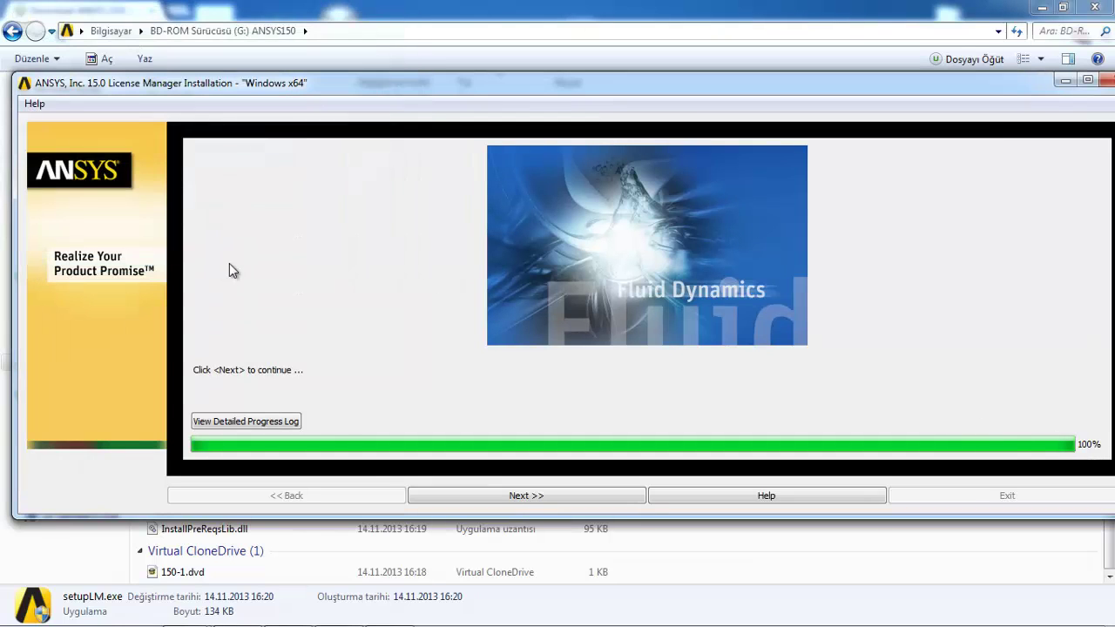
left_click(504, 497)
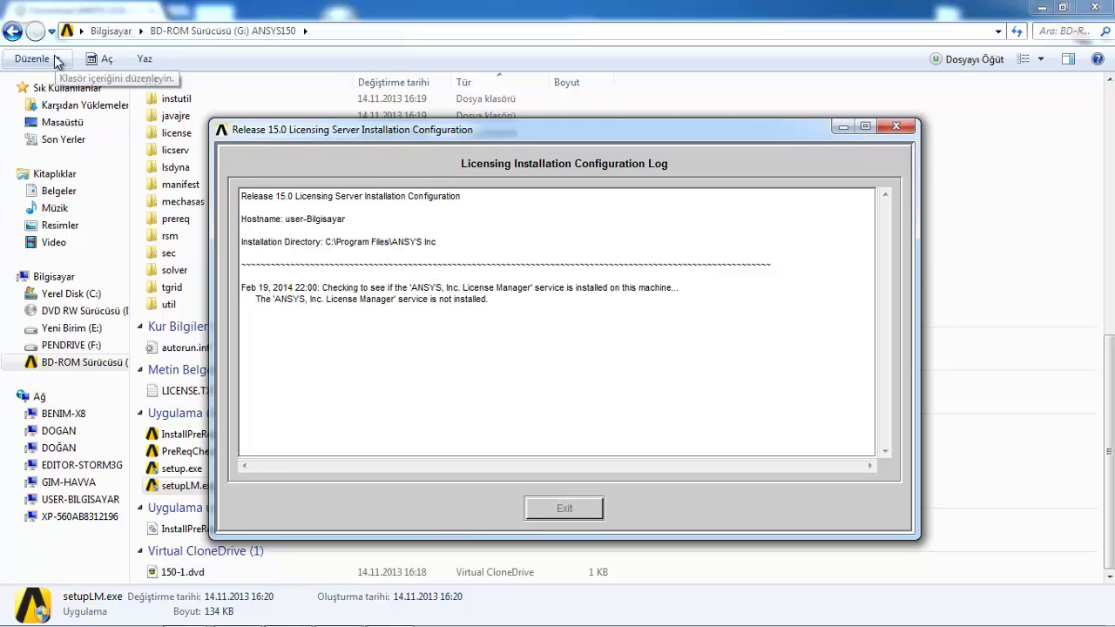
Maximize the configuration window, continue the License Wizard with the default FLEXlm interconnect option, and open the license file selection.
double_click(423, 131)
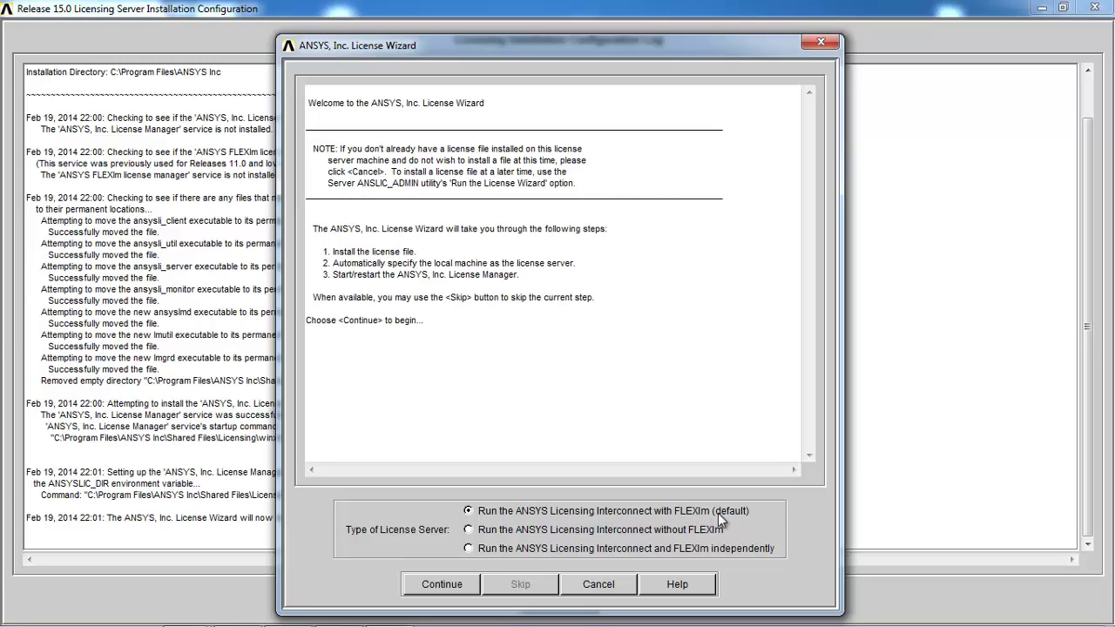
left_click(443, 586)
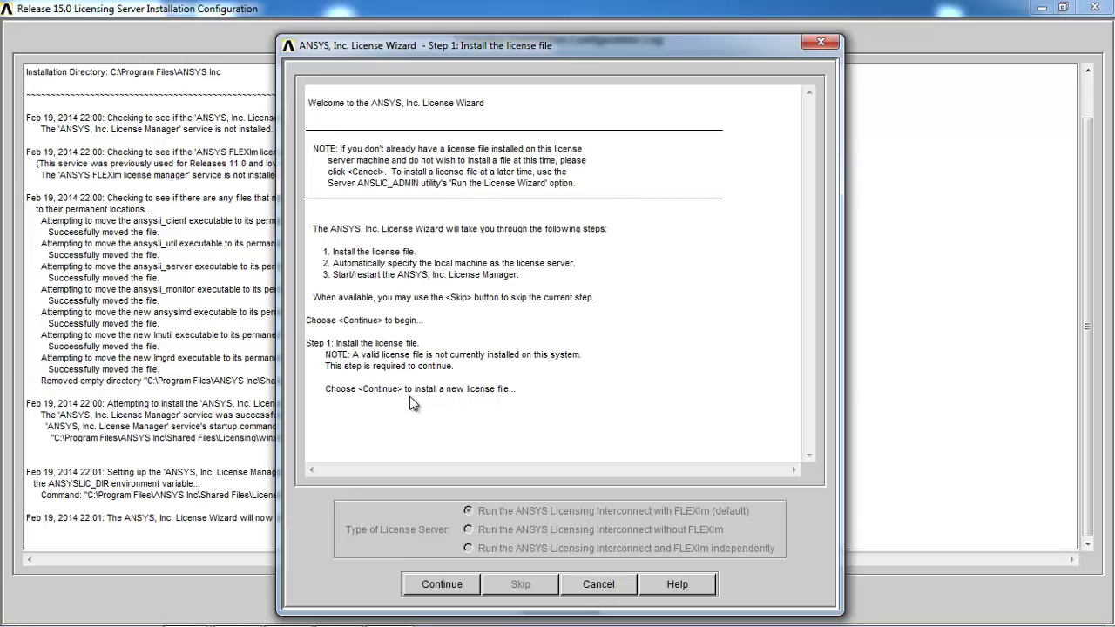
left_click(441, 583)
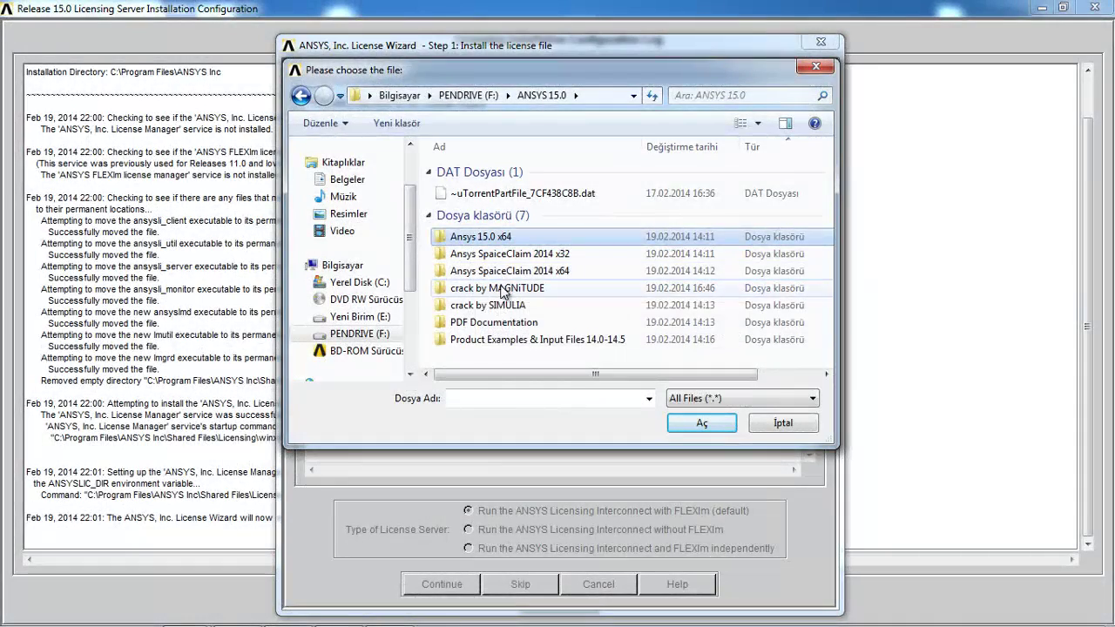
Run a15_calc.exe from the "crack by MAGNiTUDE" folder as administrator and answer Y to generate license.txt for the current host.
double_click(488, 288)
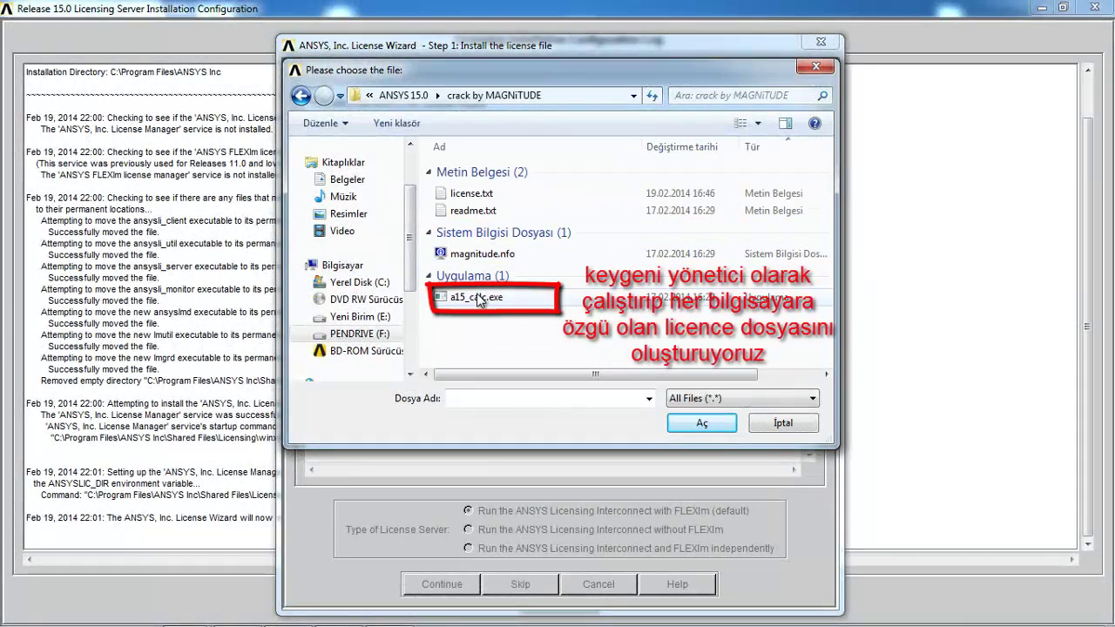
left_click(477, 299)
right_click(478, 299)
left_click(510, 346)
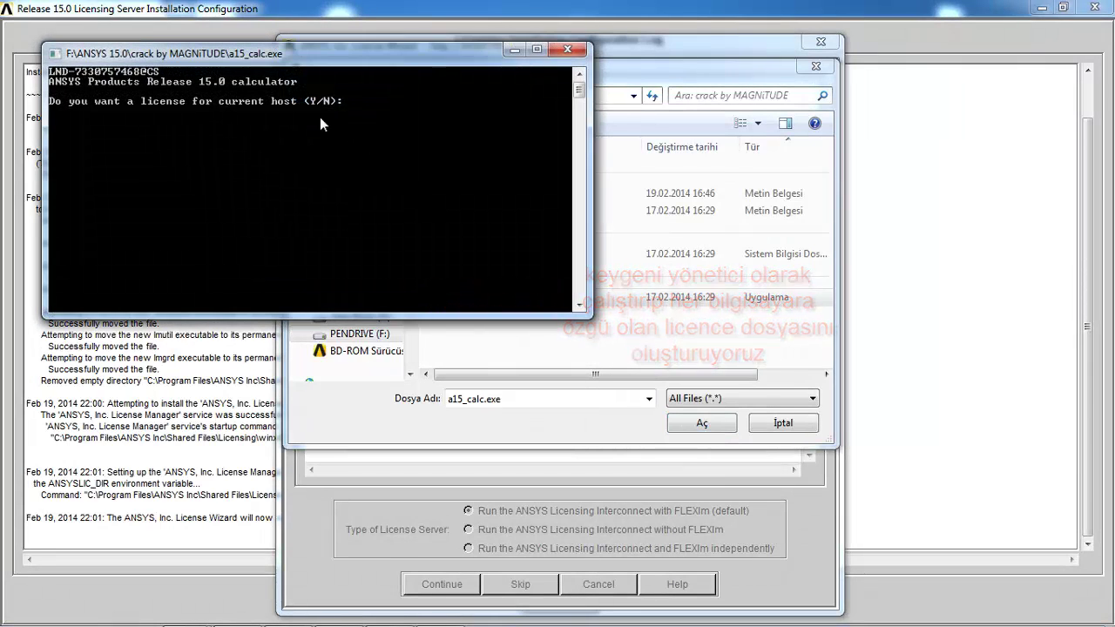
type("Y")
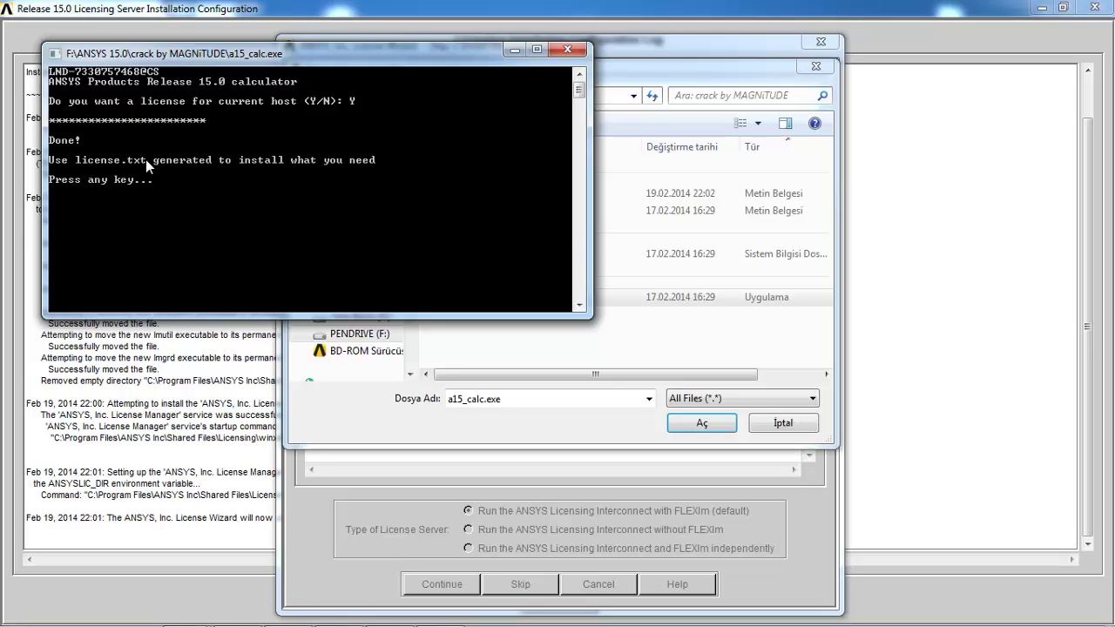
key("Return")
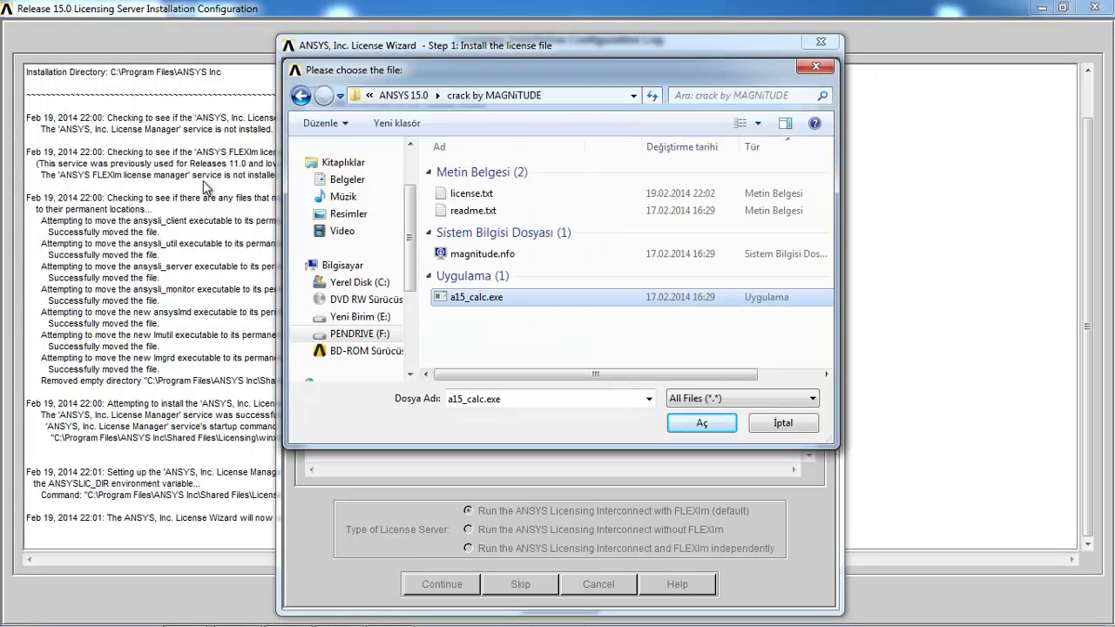
Install license.txt as the license file and specify the local machine as the license server.
left_click(481, 197)
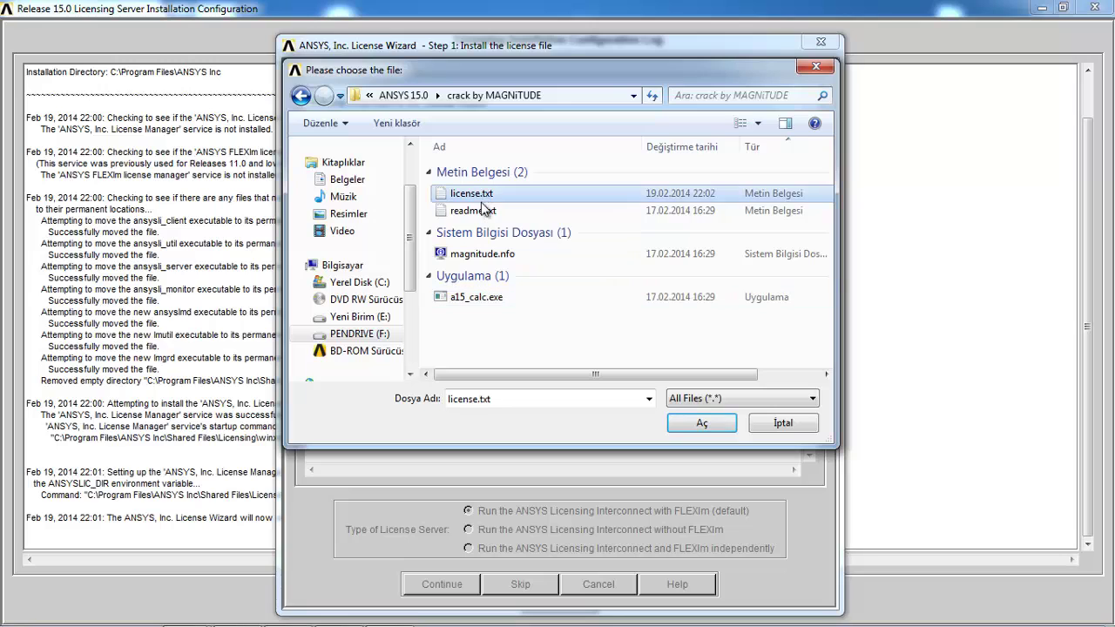
left_click(704, 423)
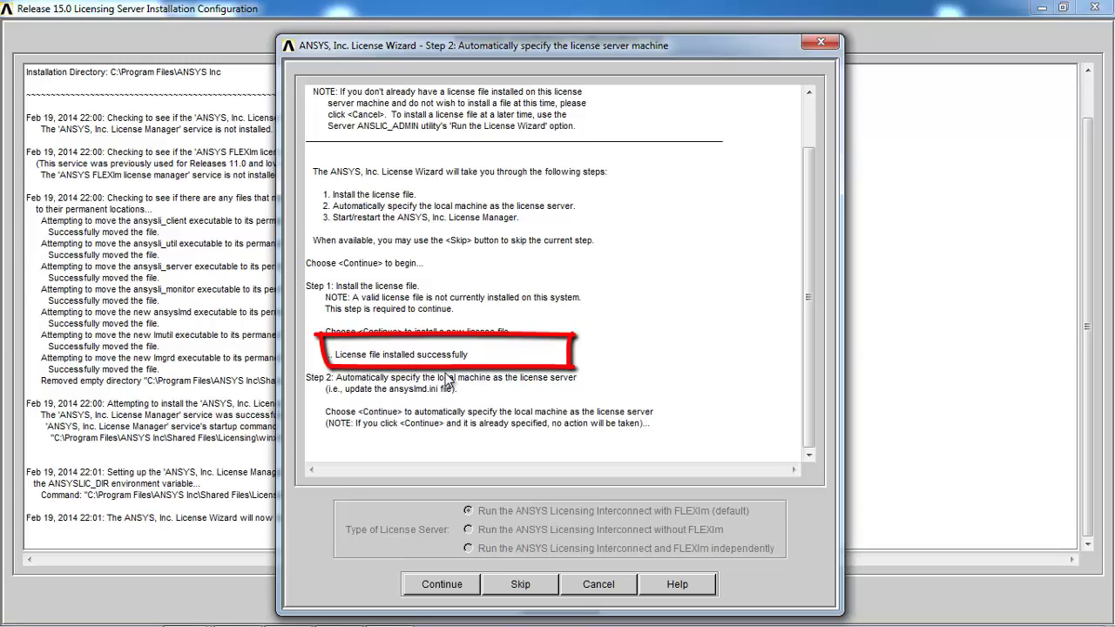
left_click(443, 584)
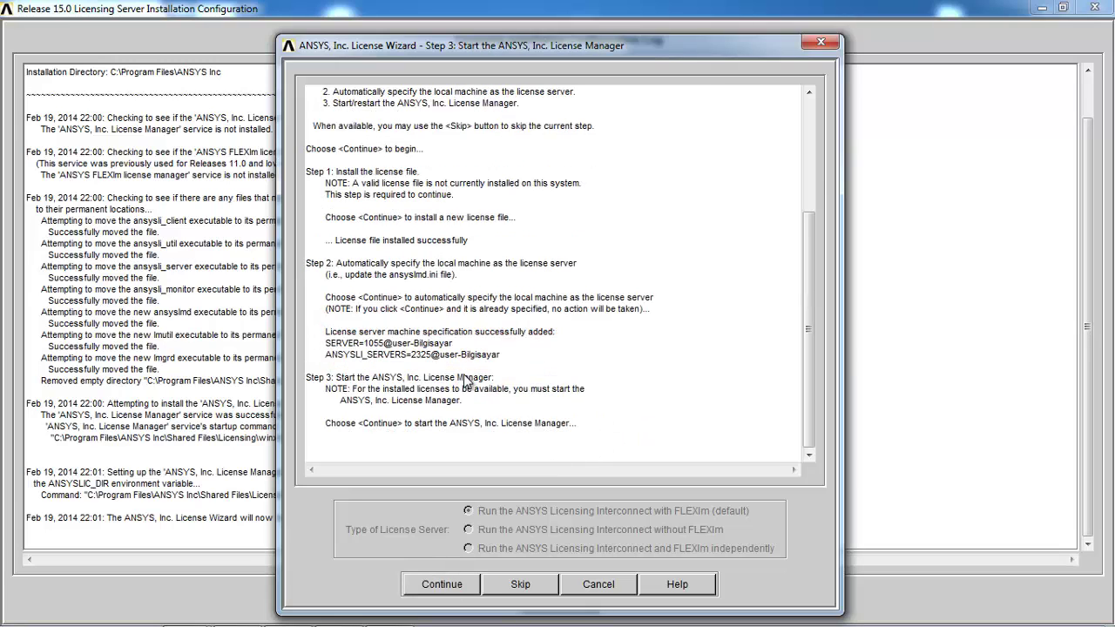
Start the ANSYS, Inc. License Manager, and exit the License Wizard, the configuration log and the License Manager installer.
left_click(435, 585)
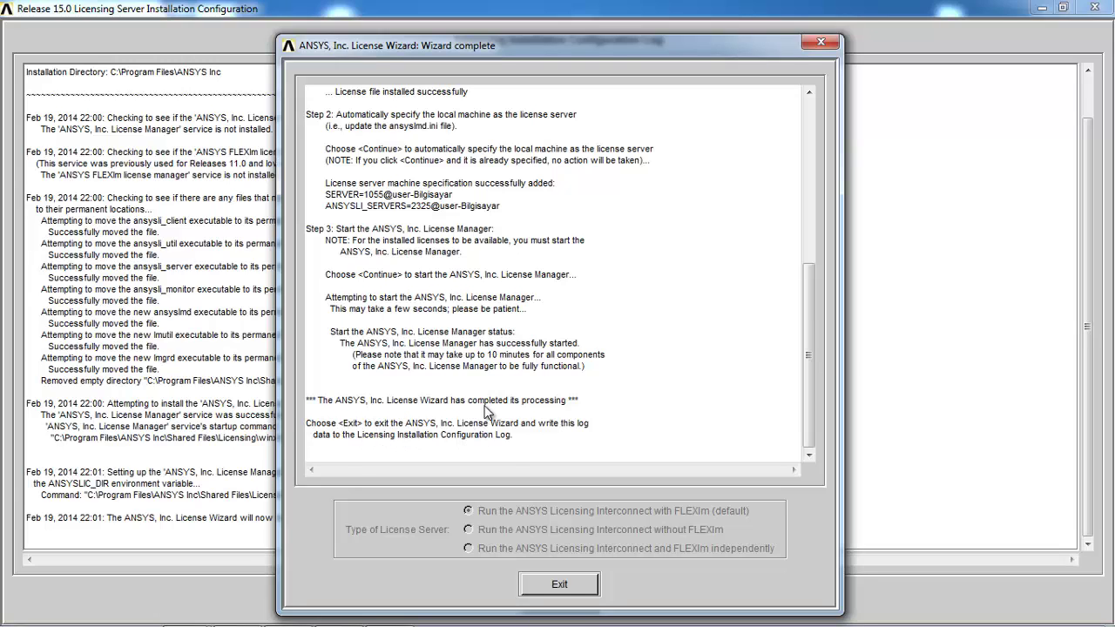
left_click(559, 583)
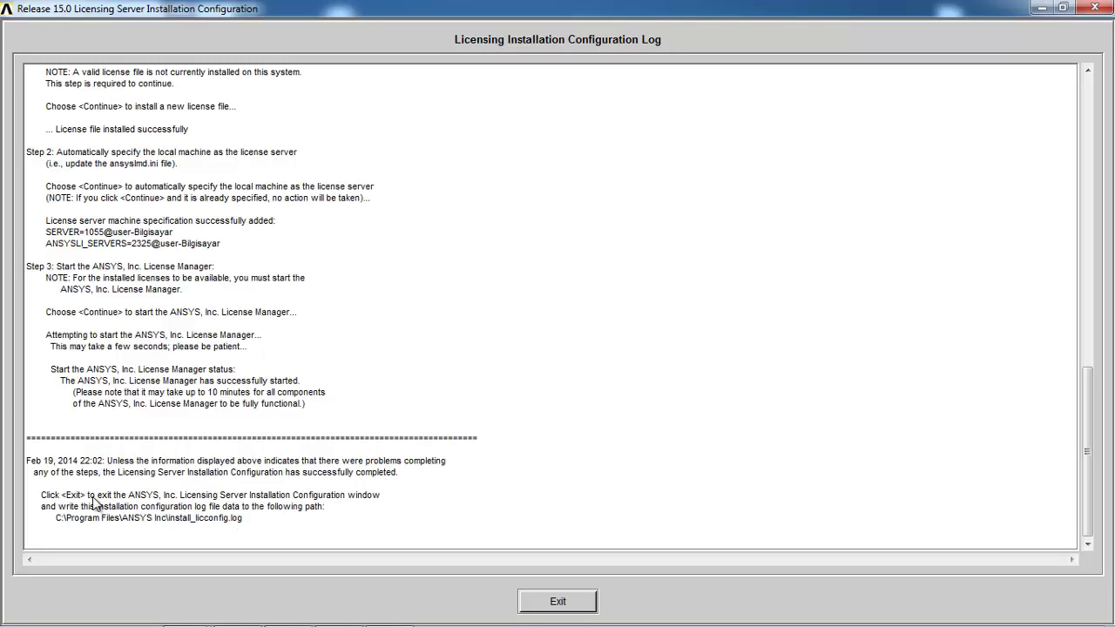
left_click(545, 600)
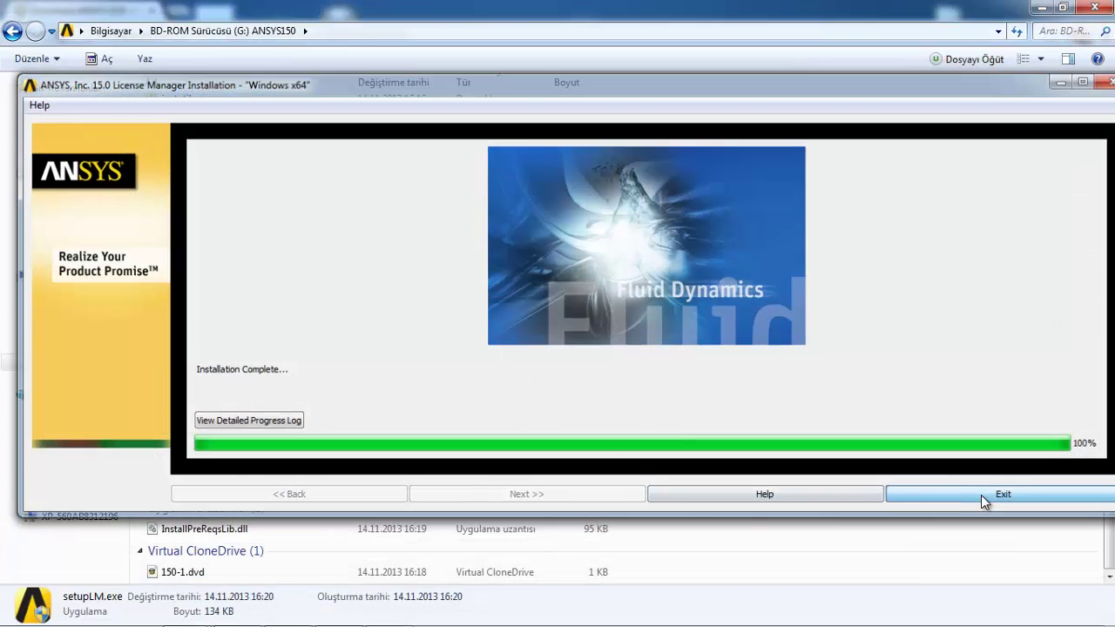
left_click(981, 494)
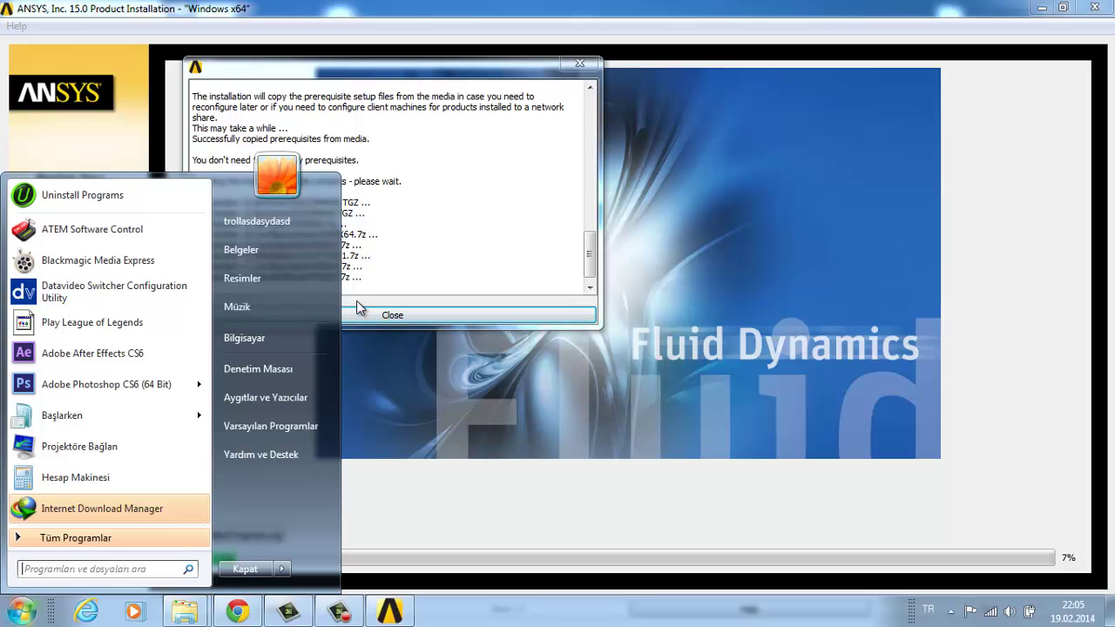
Search the computer's programs and files for "ansys" and "licence", and clear the search.
type("ansys")
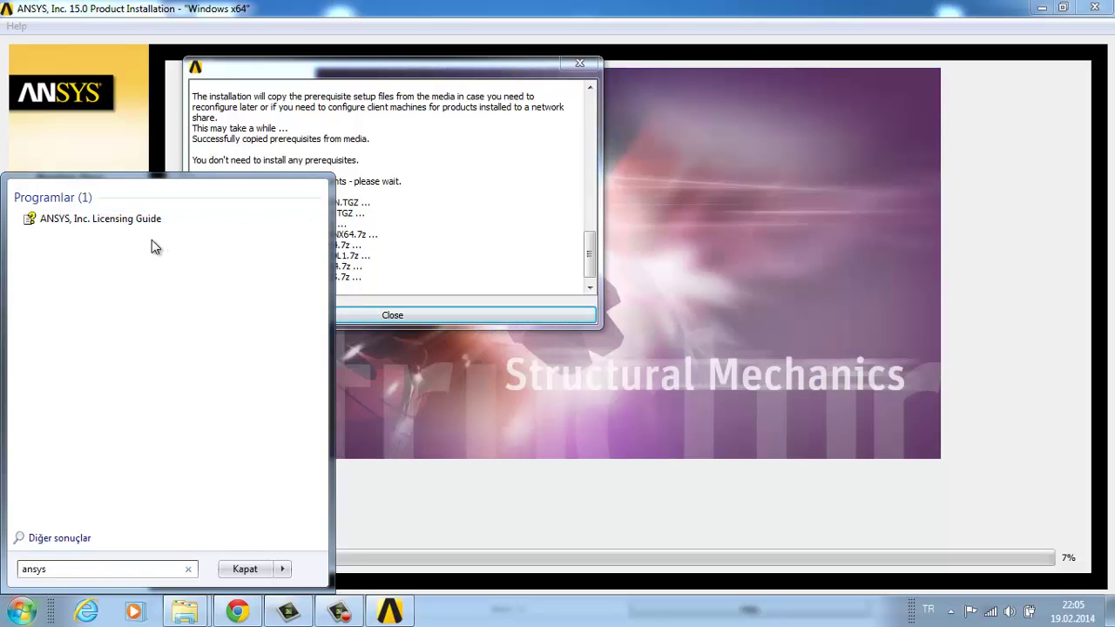
key("ctrl+a")
type("licence")
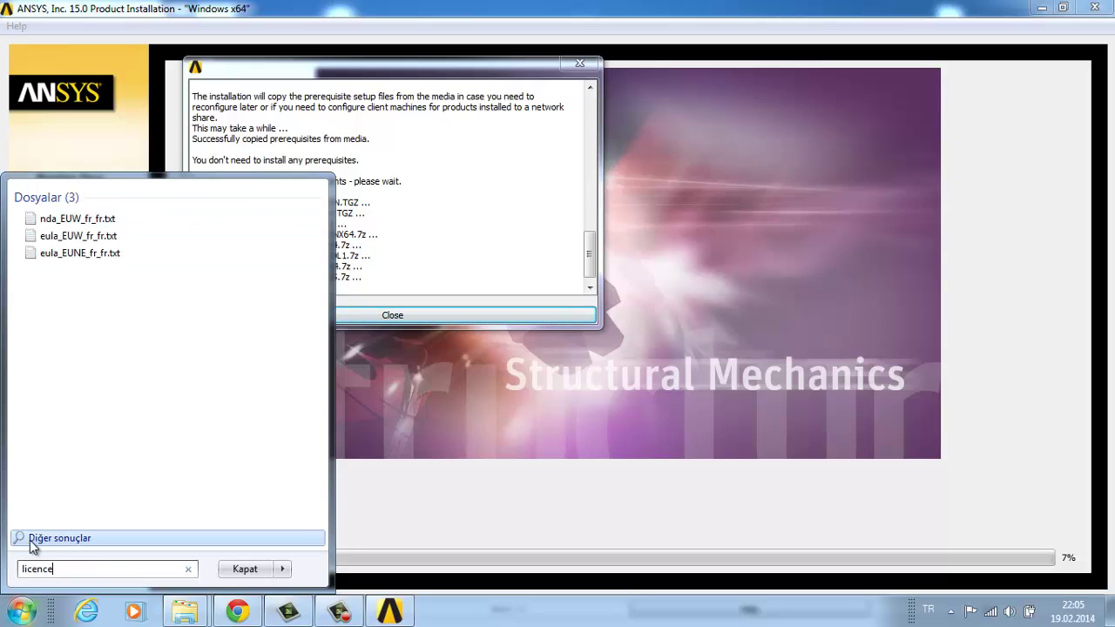
left_click(187, 568)
Open the Server ANSLIC_ADMIN Utility from the ANSYS, Inc. License Manager program group.
left_click(111, 538)
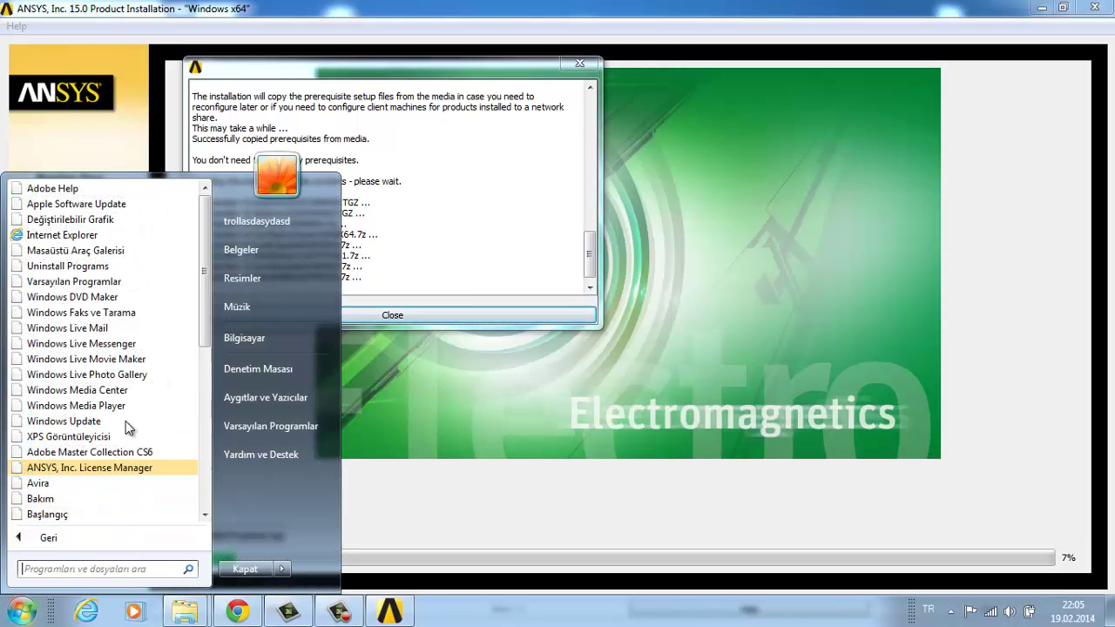
left_click(65, 471)
scroll(77, 442, "down", 3)
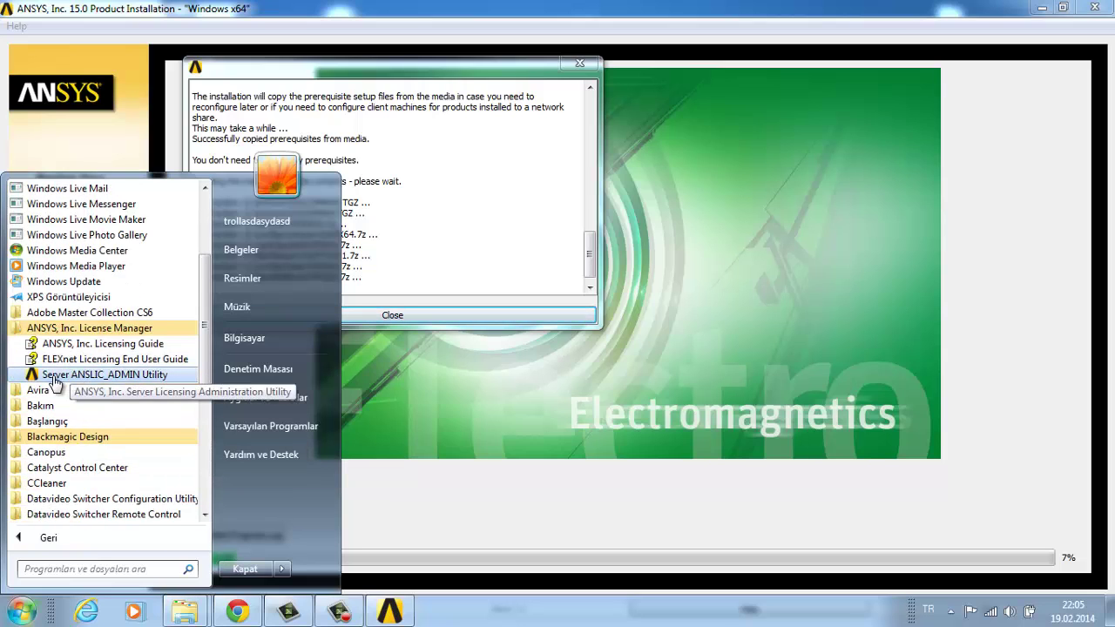
left_click(52, 376)
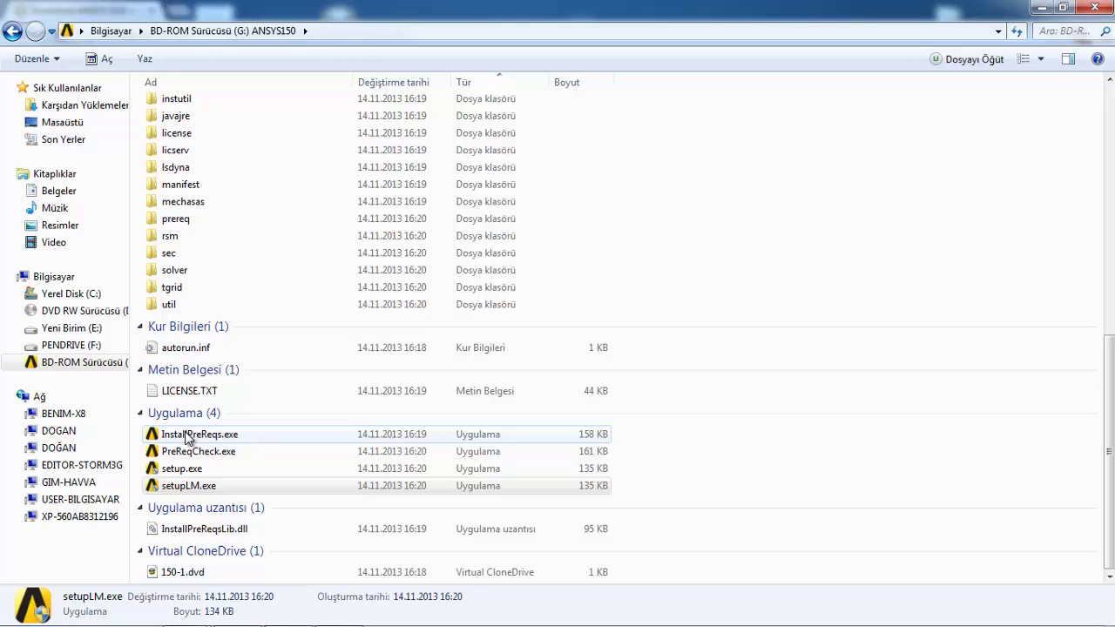
Run setup.exe from the ANSYS150 disc, start the ANSYS Products installation and agree to the software license agreement.
left_click(184, 436)
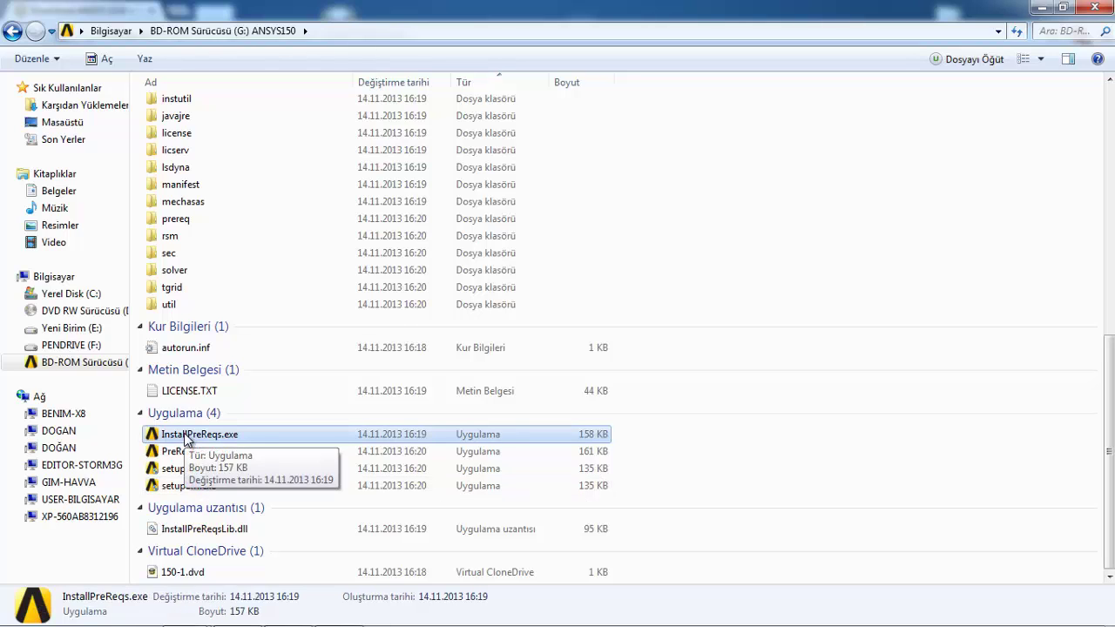
double_click(182, 470)
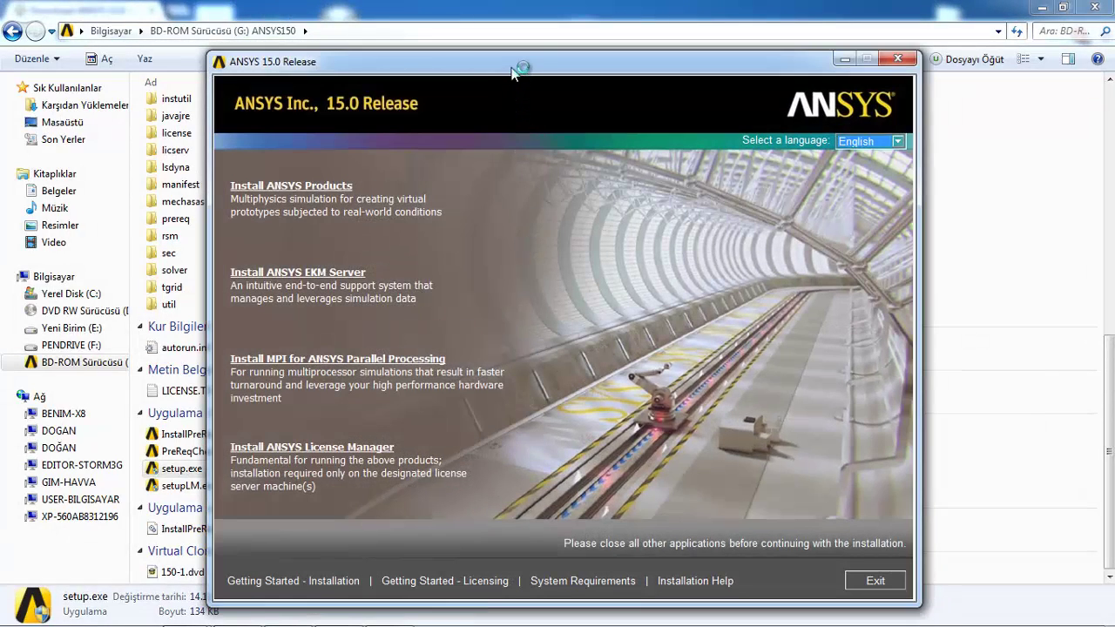
left_click_drag(515, 67, 532, 43)
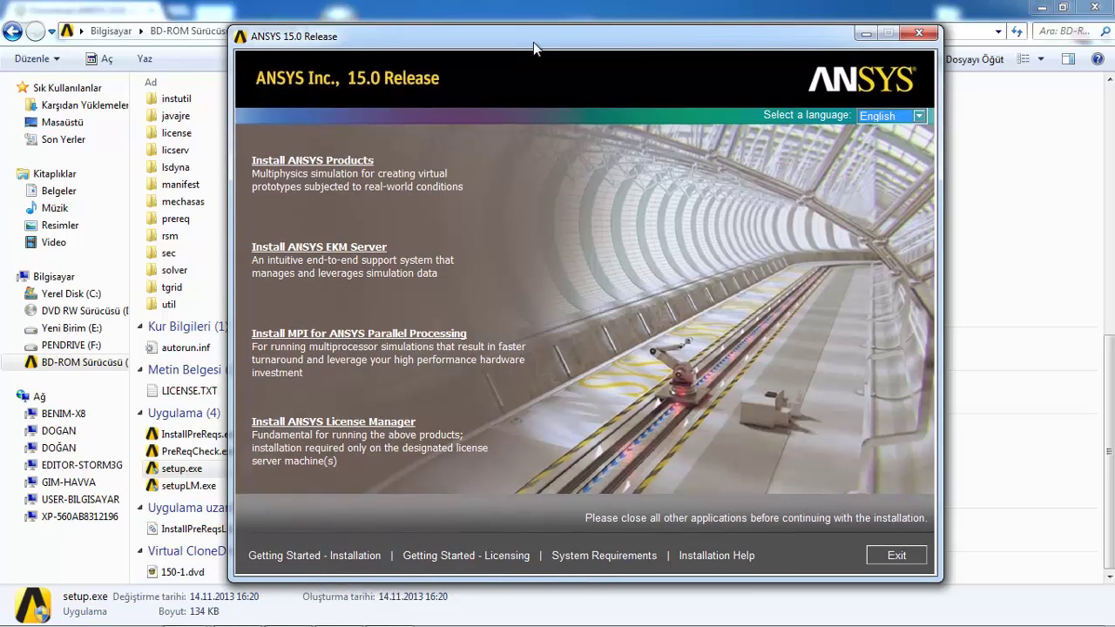
left_click(332, 164)
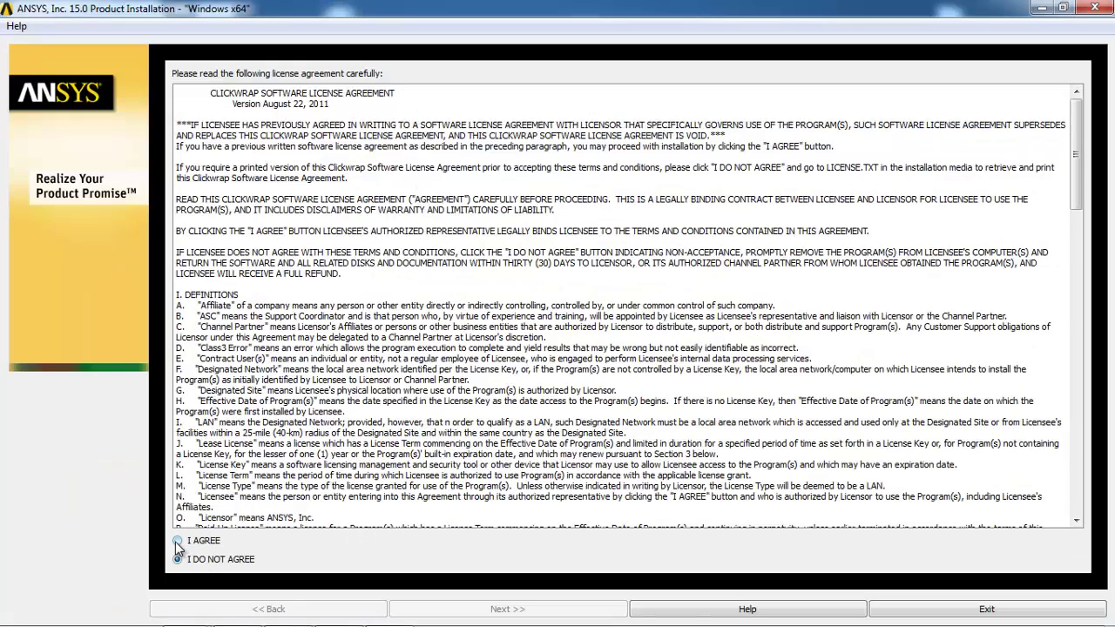
left_click(177, 541)
left_click(500, 608)
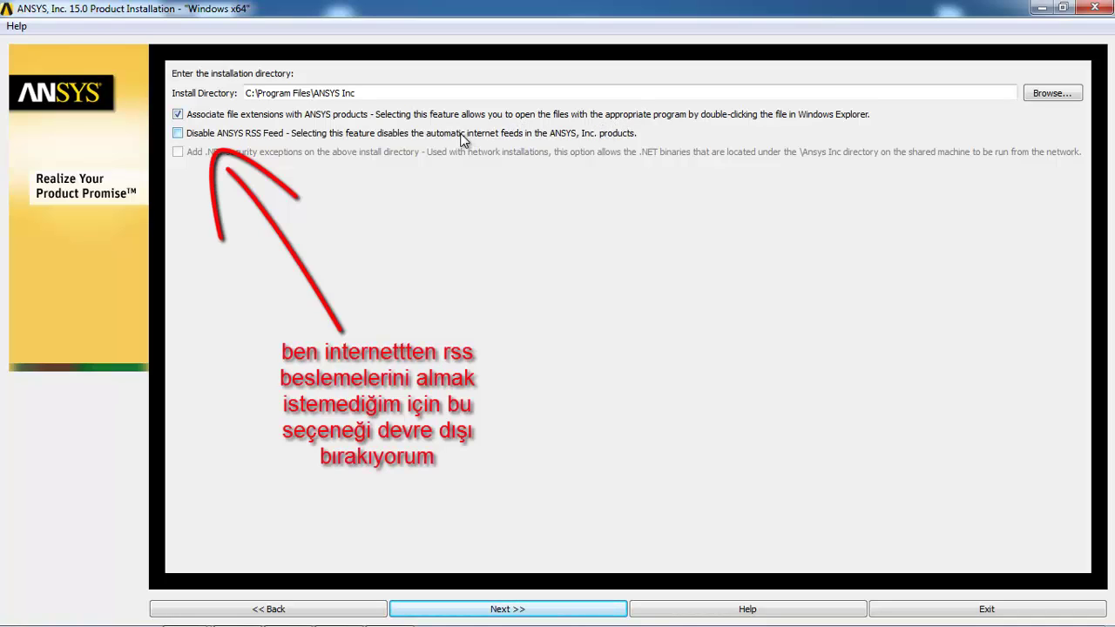
Disable the ANSYS RSS feed, keeping the install directory C:\Program Files\ANSYS Inc, and accept the default product selection.
left_click(176, 133)
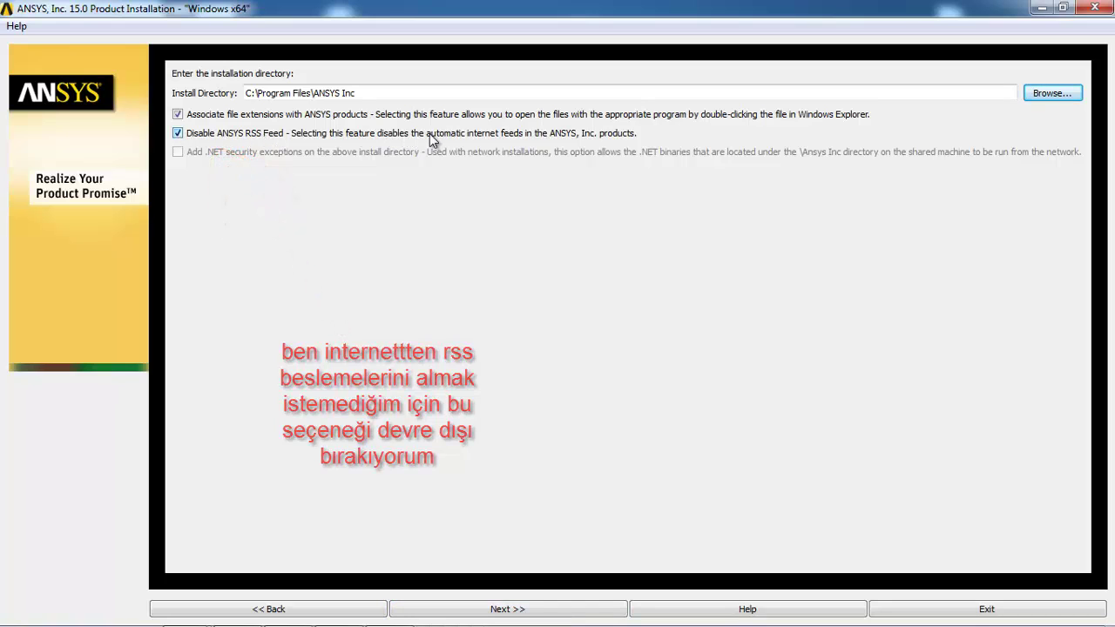
left_click(582, 607)
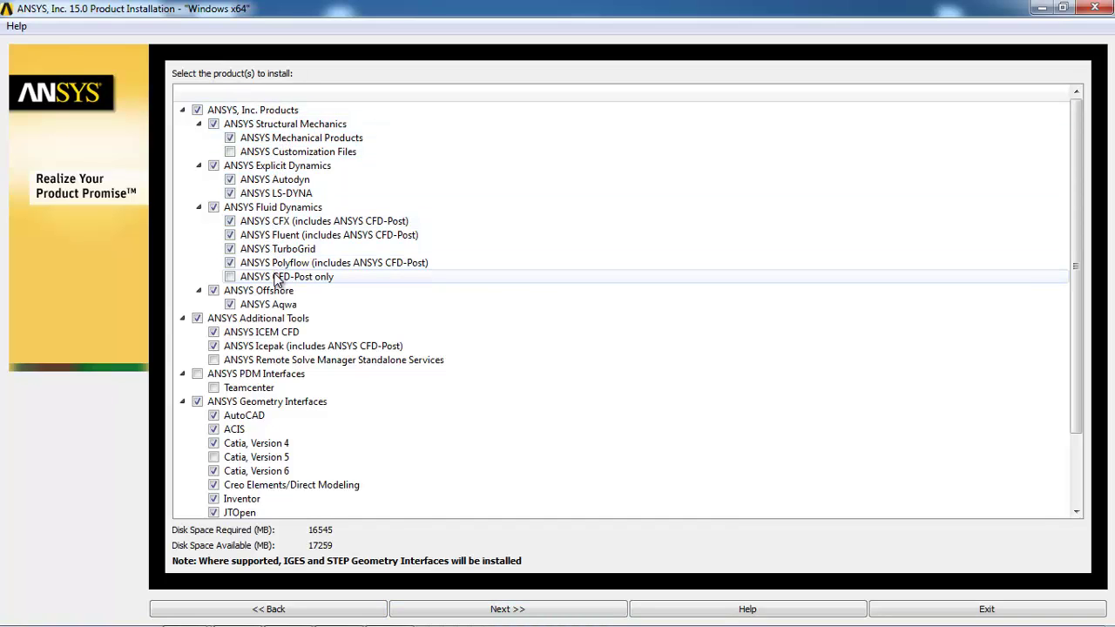
scroll(277, 277, "down", 2)
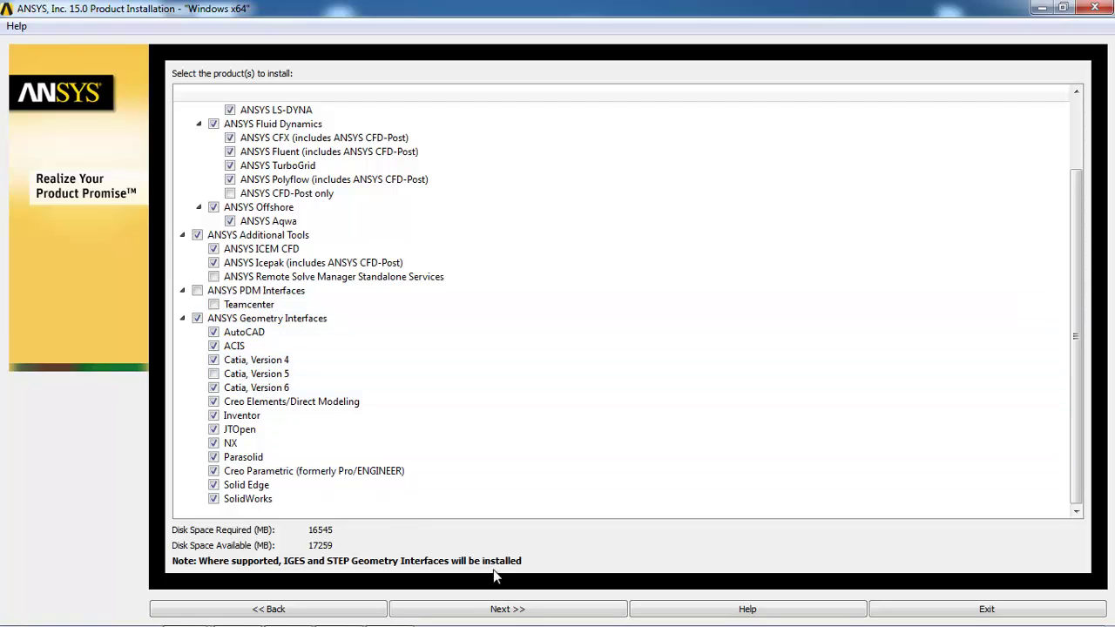
left_click(512, 611)
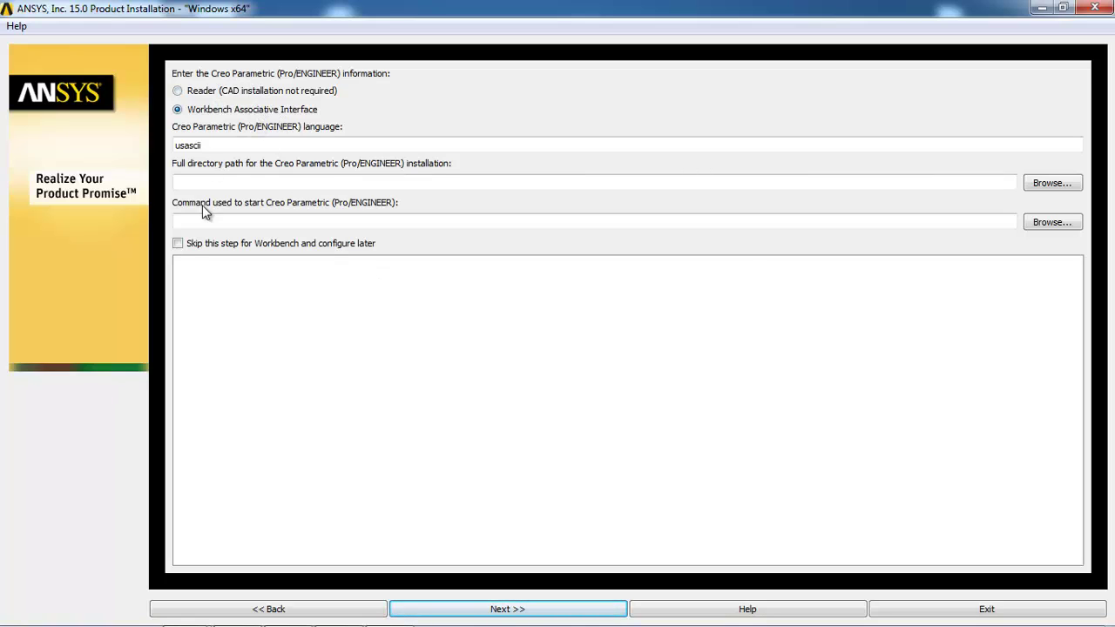
Skip the Creo Parametric and Unigraphics NX setup for Workbench so they are left for configuring outside this installation.
left_click(179, 243)
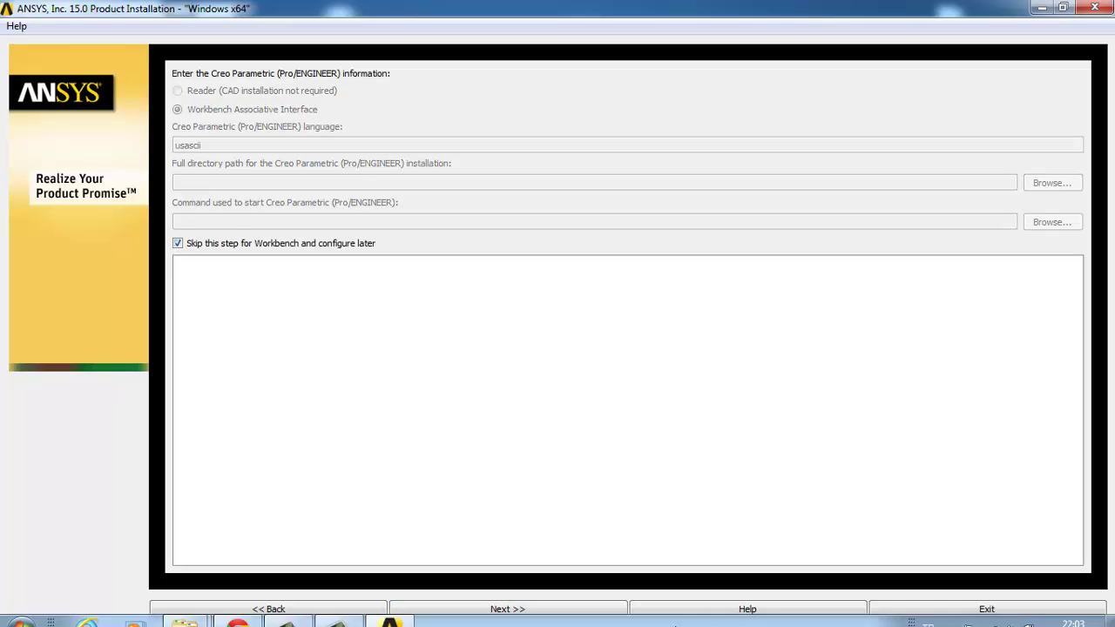
left_click(548, 609)
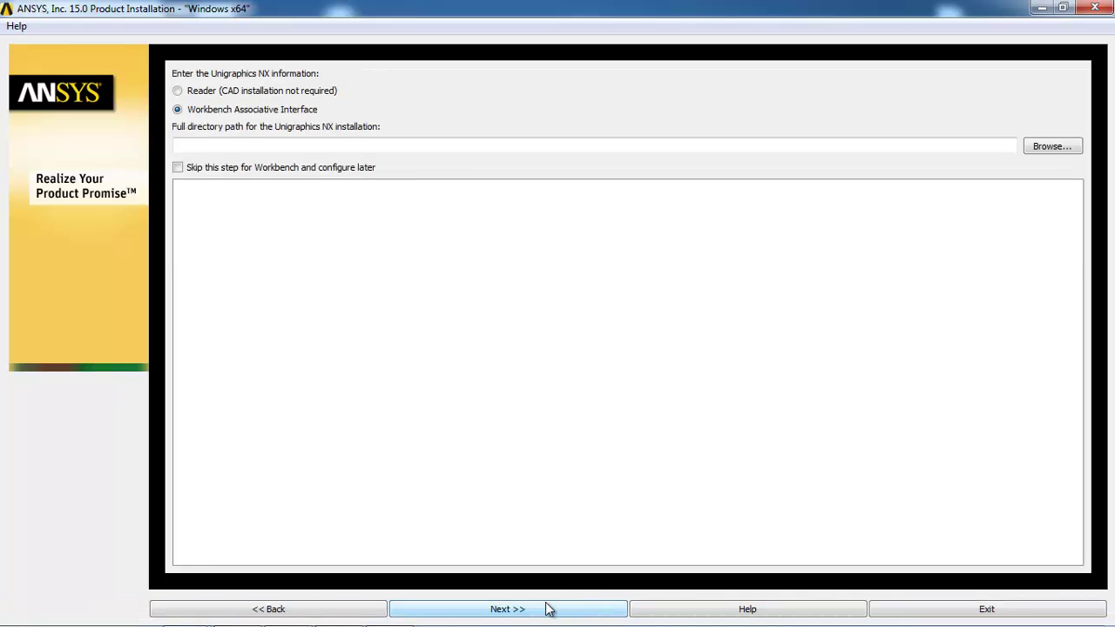
left_click(264, 164)
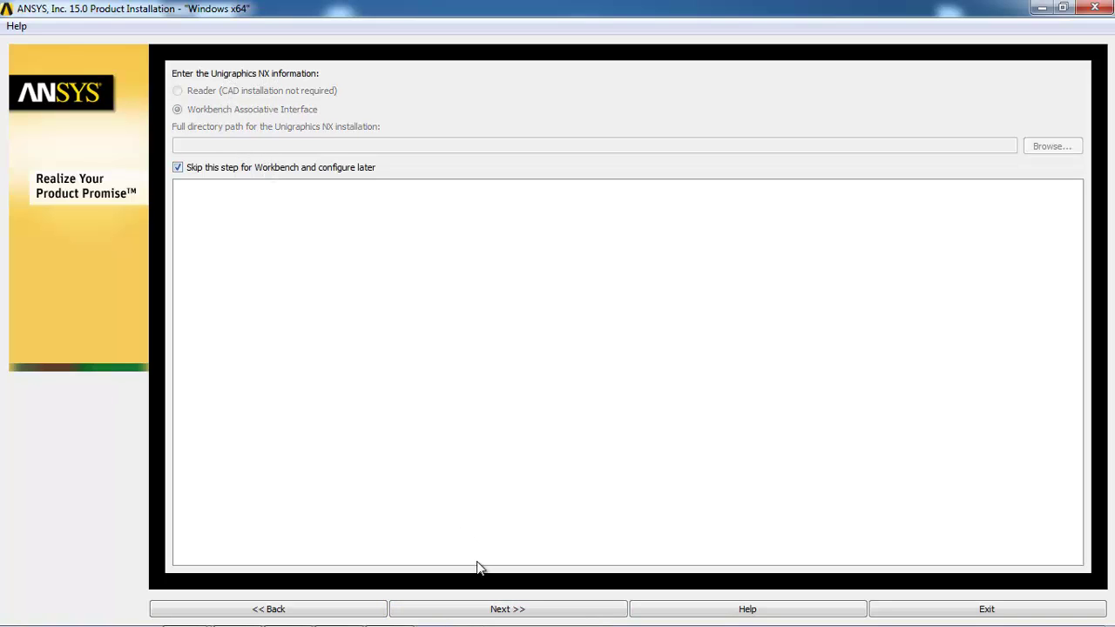
left_click(500, 607)
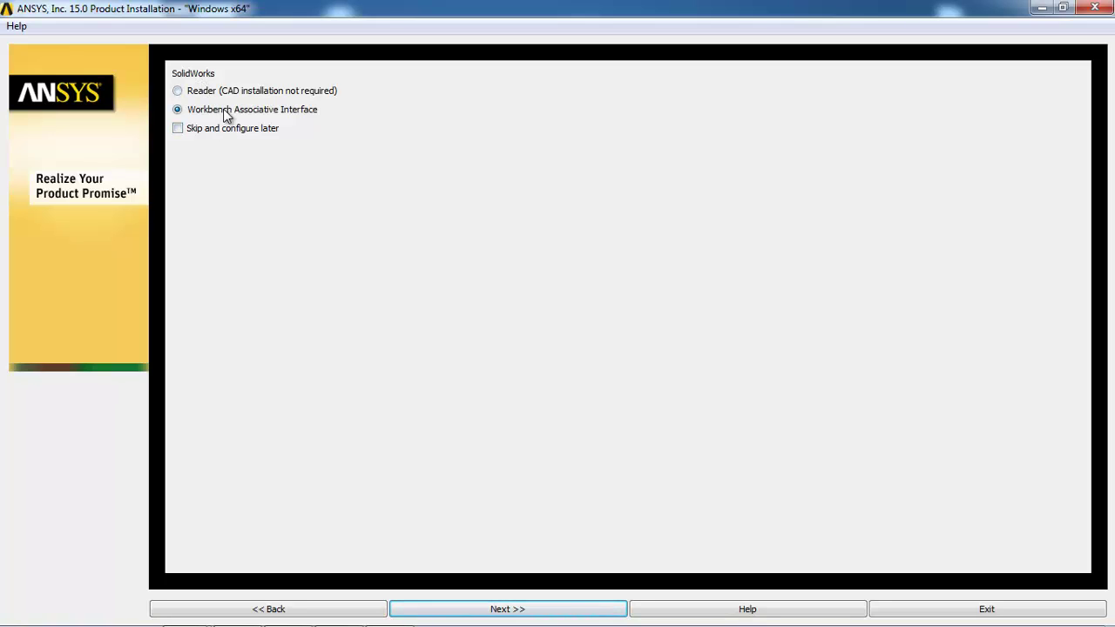
Keep the Workbench Associative Interface for SolidWorks and Autodesk Inventor, and start installing the program files.
left_click(513, 612)
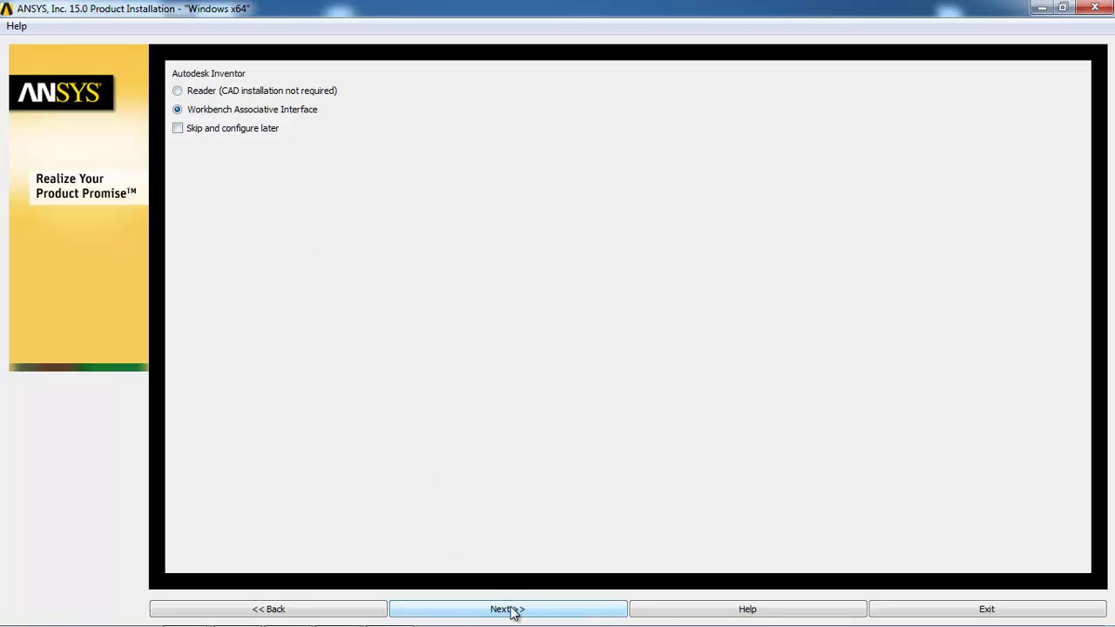
left_click(512, 607)
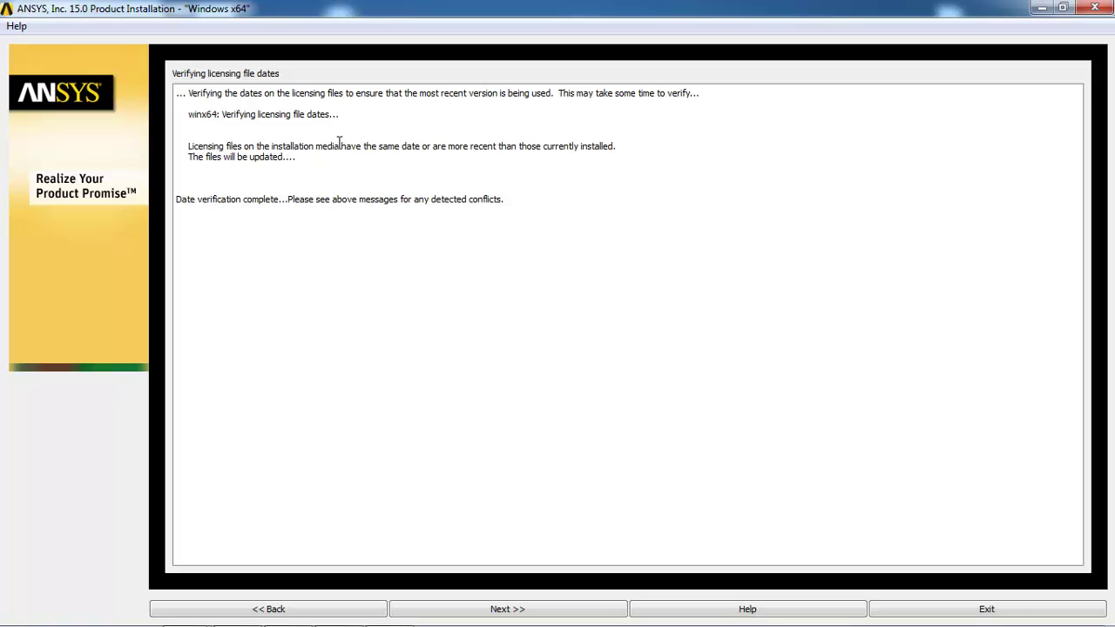
left_click(514, 609)
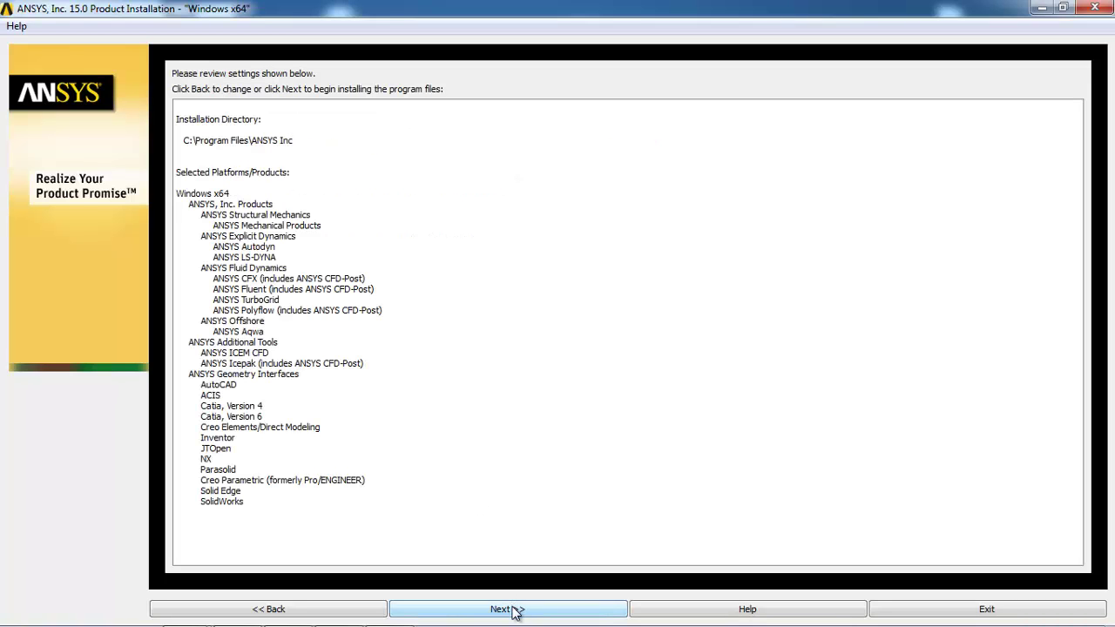
left_click(514, 609)
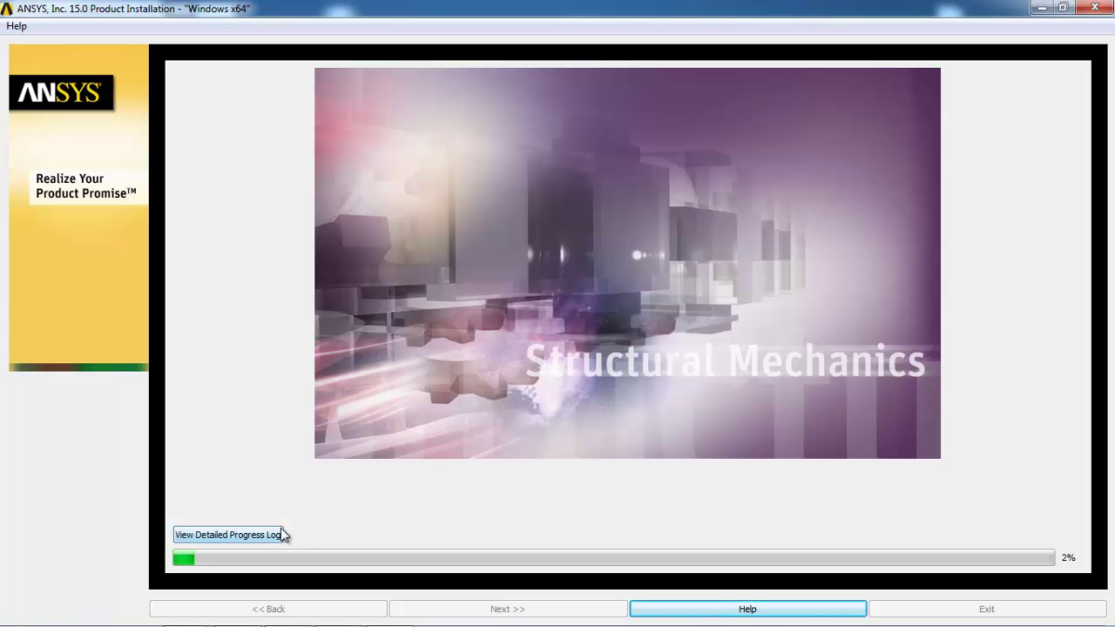
Open the detailed progress log and reposition its window to examine the file extraction progress.
left_click(281, 534)
left_click_drag(207, 14, 390, 70)
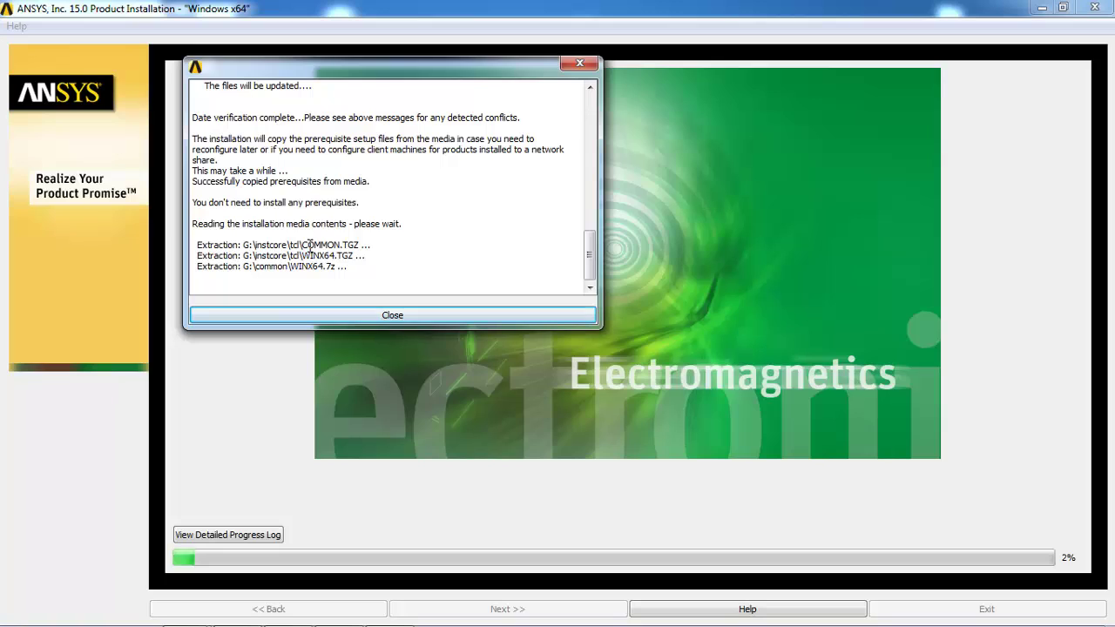
double_click(315, 266)
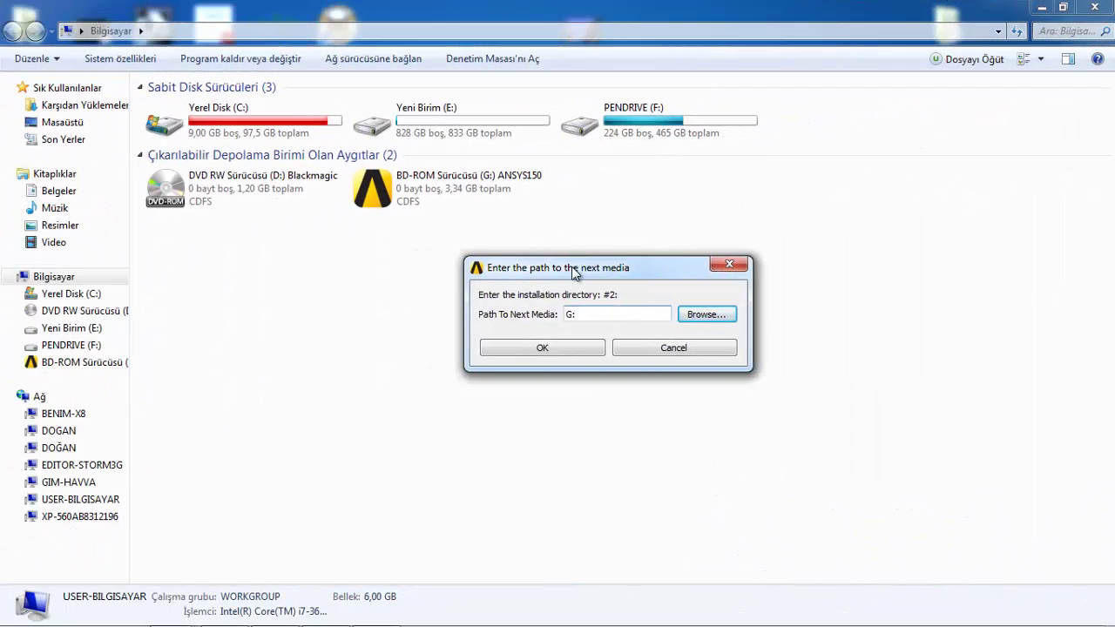
Mount ANSYS150_WINX64_Disk2.iso from the Ansys 15.0 x64 folder on PENDRIVE (F:) to virtual drive G: in place of Disk1.
left_click_drag(574, 272, 544, 287)
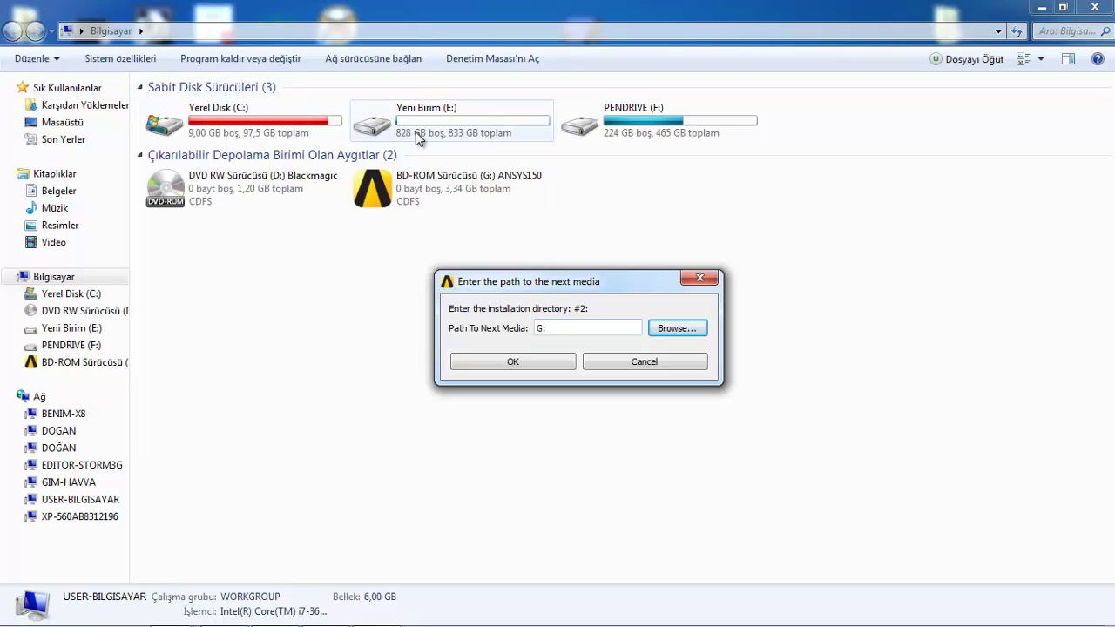
double_click(644, 122)
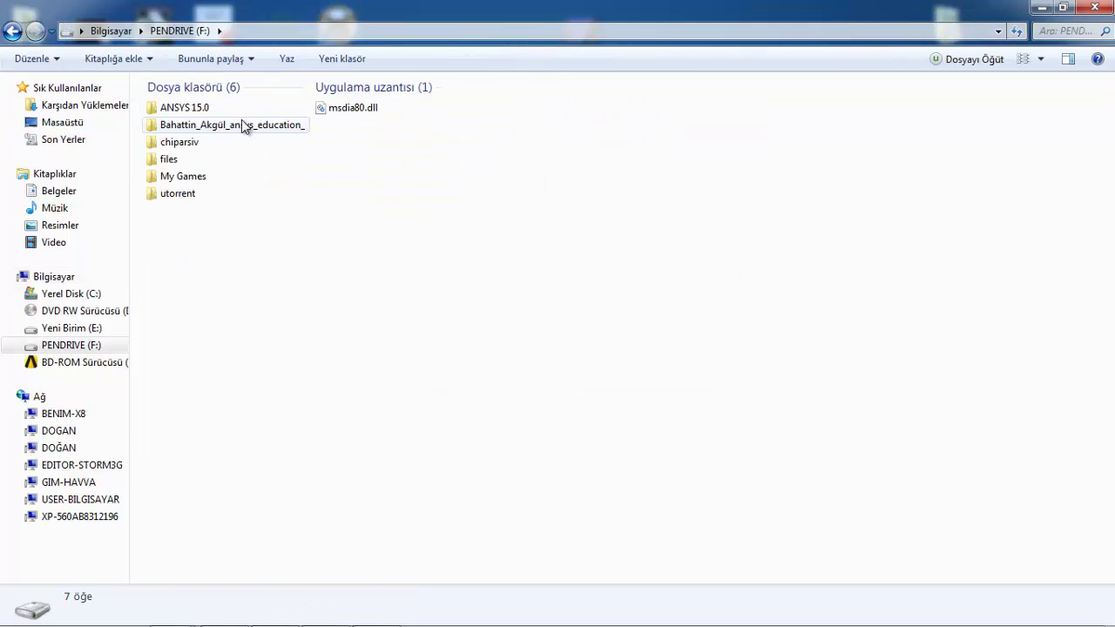
double_click(184, 109)
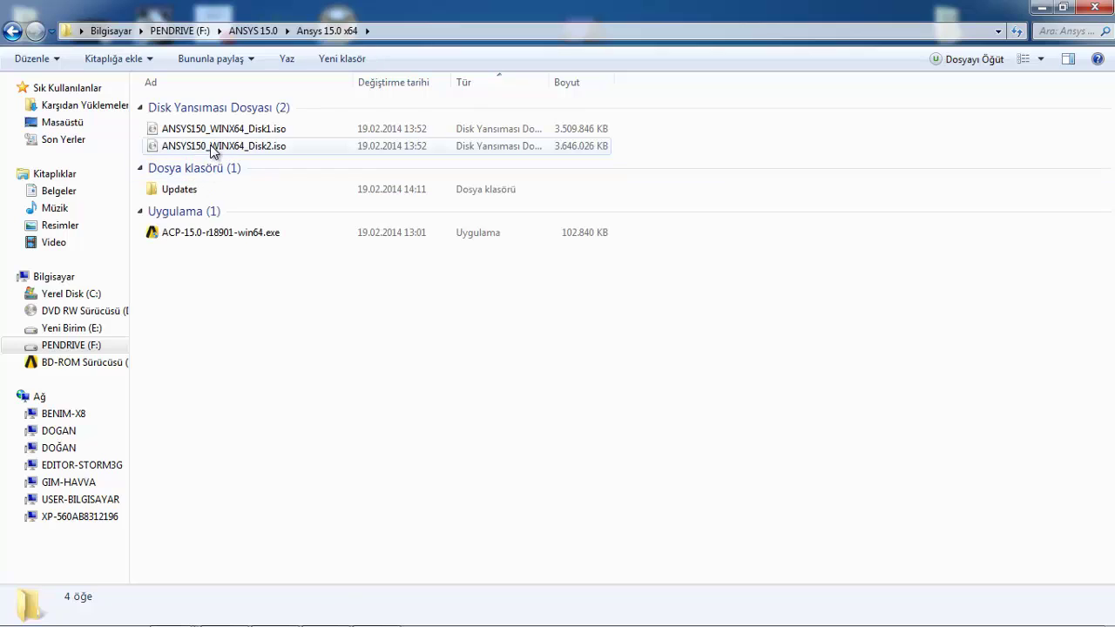
left_click(213, 145)
right_click(211, 146)
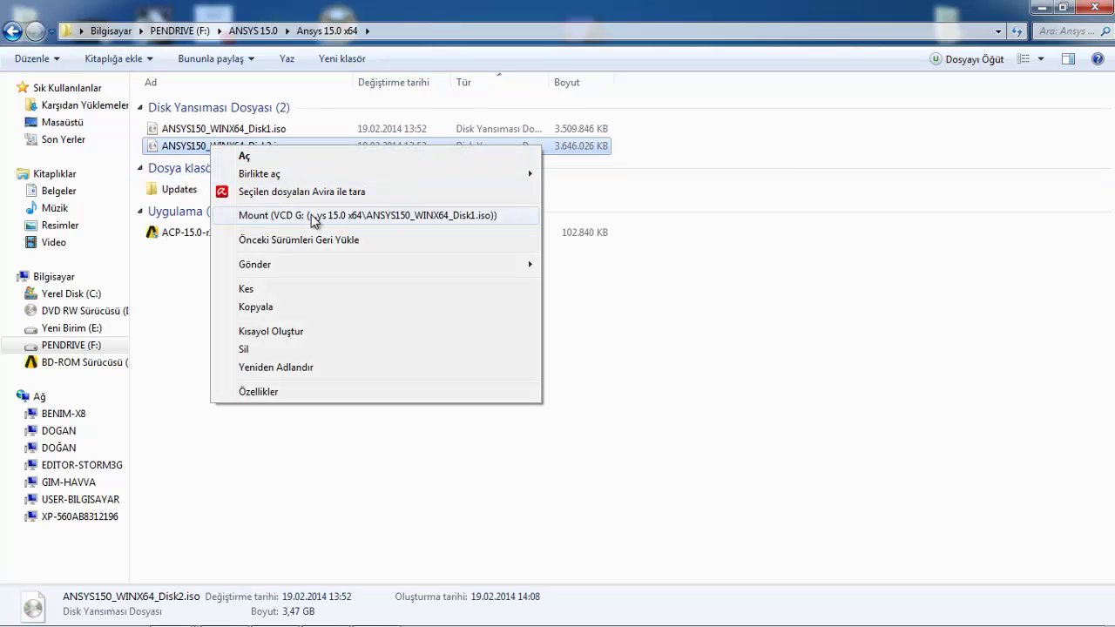
left_click(296, 217)
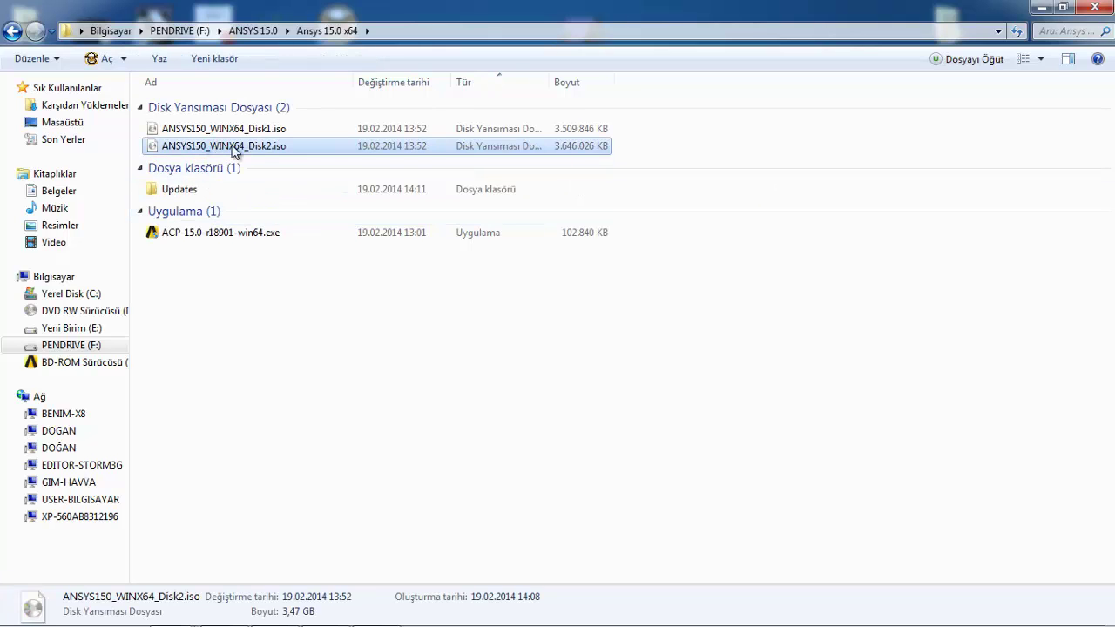
Check the ANSYS150 disc in drive G: under Computer, and accept G: as the installer's path to media #2.
left_click(52, 277)
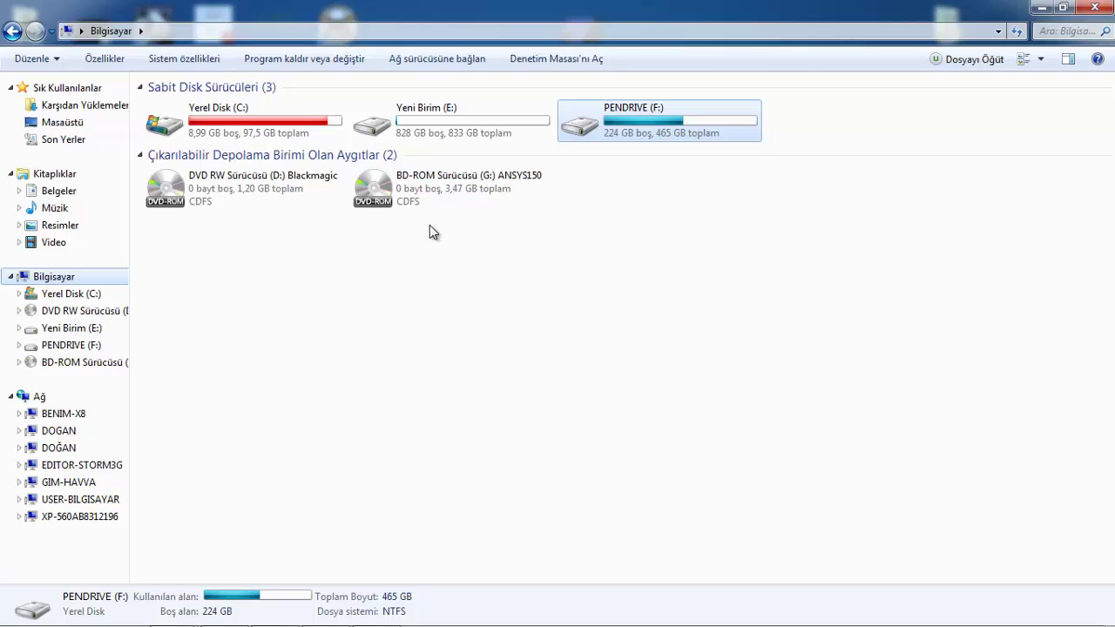
left_click(435, 196)
key("alt+Tab")
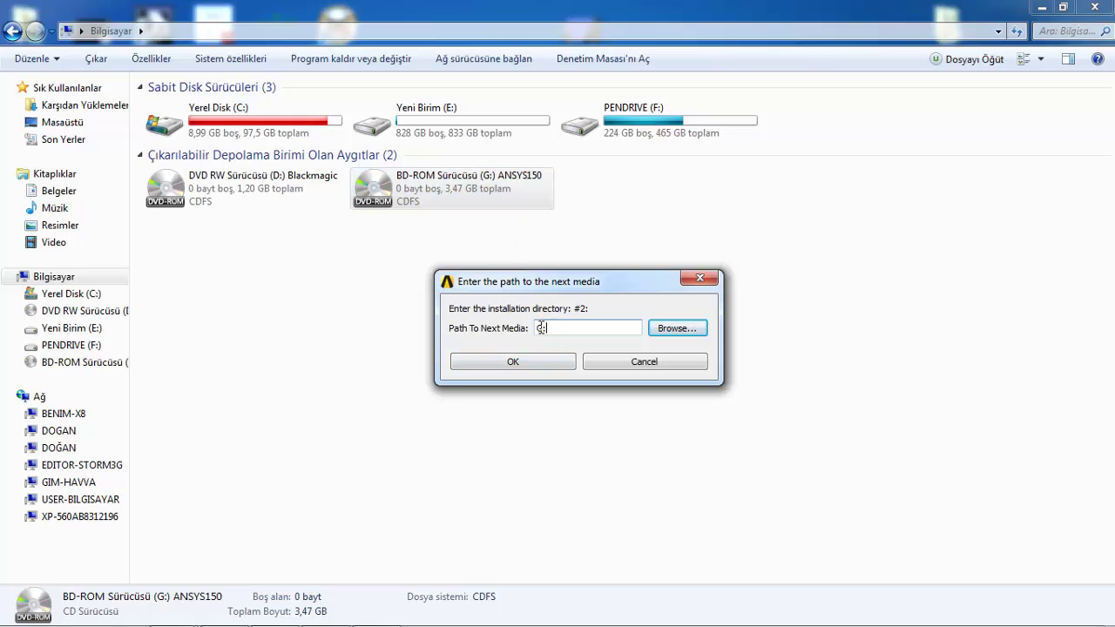
left_click(533, 366)
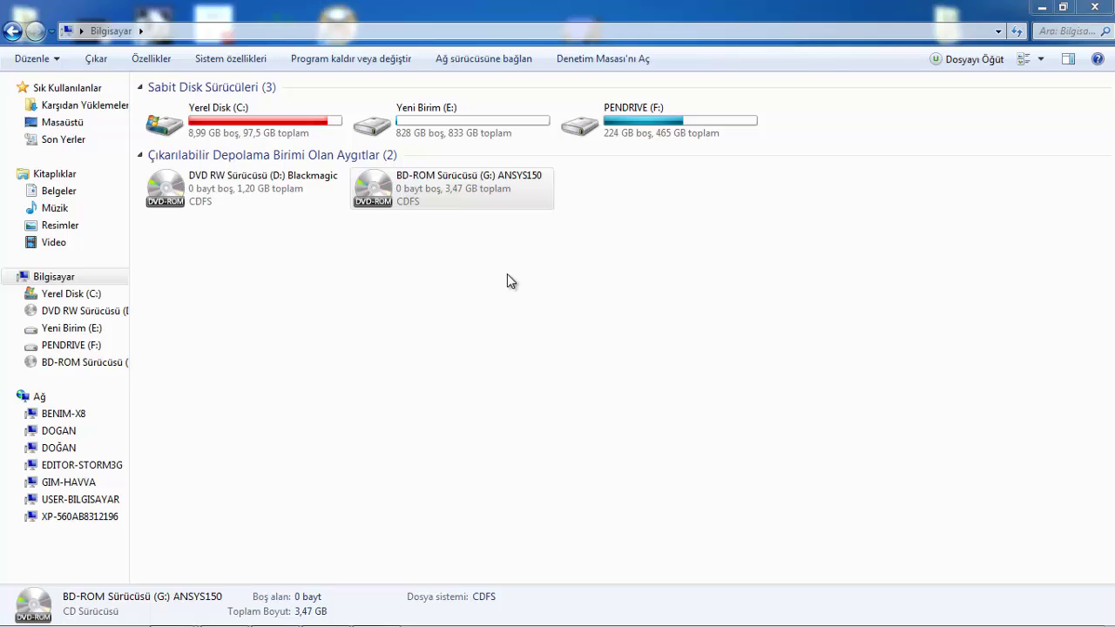
Return to the ANSYS product installation window and advance past the completed file installation and the License Manager notice to the survey page.
key("alt+Tab")
key("alt+Tab")
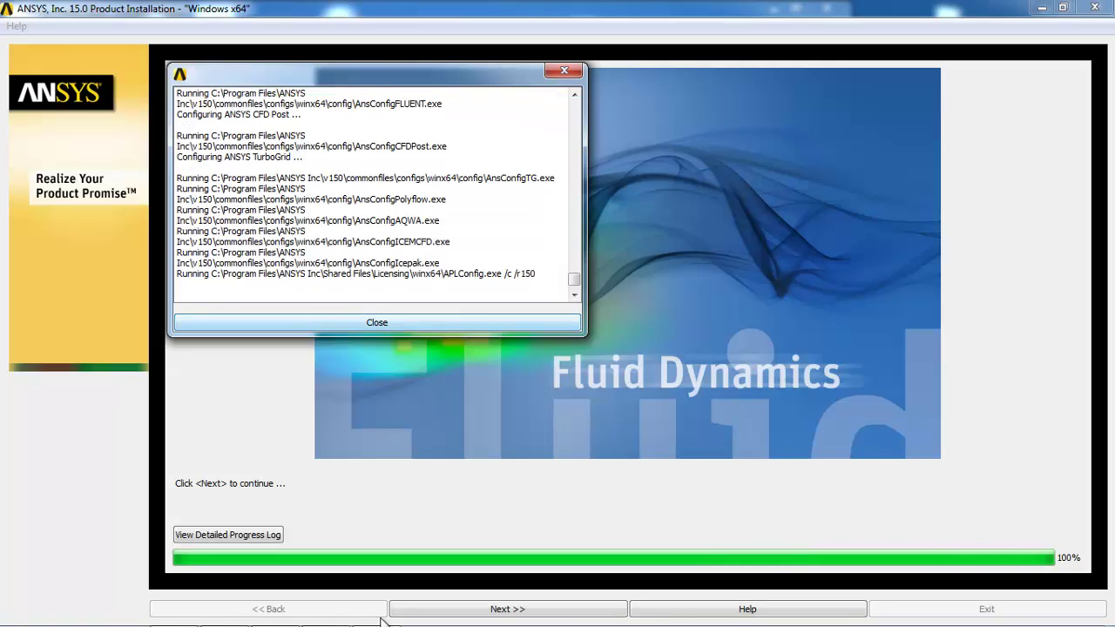
key("Return")
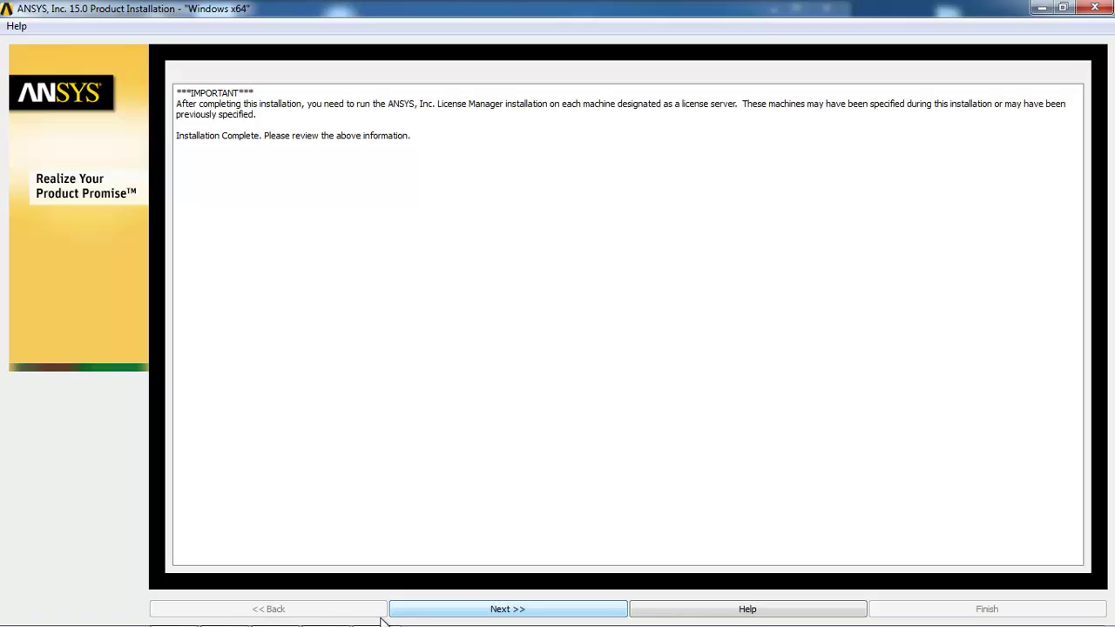
key("Return")
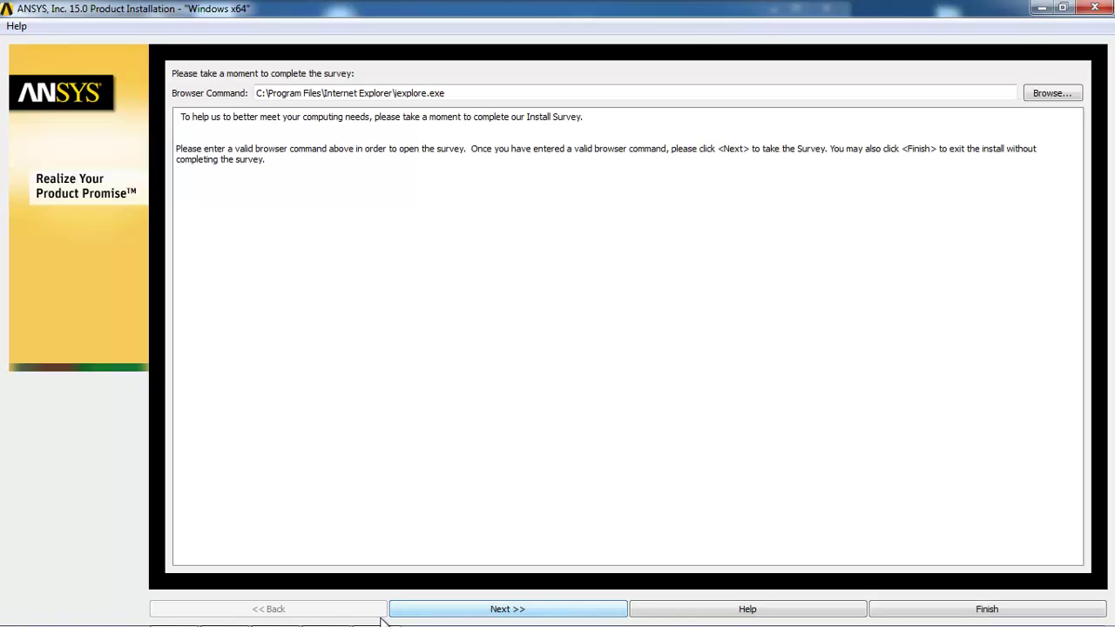